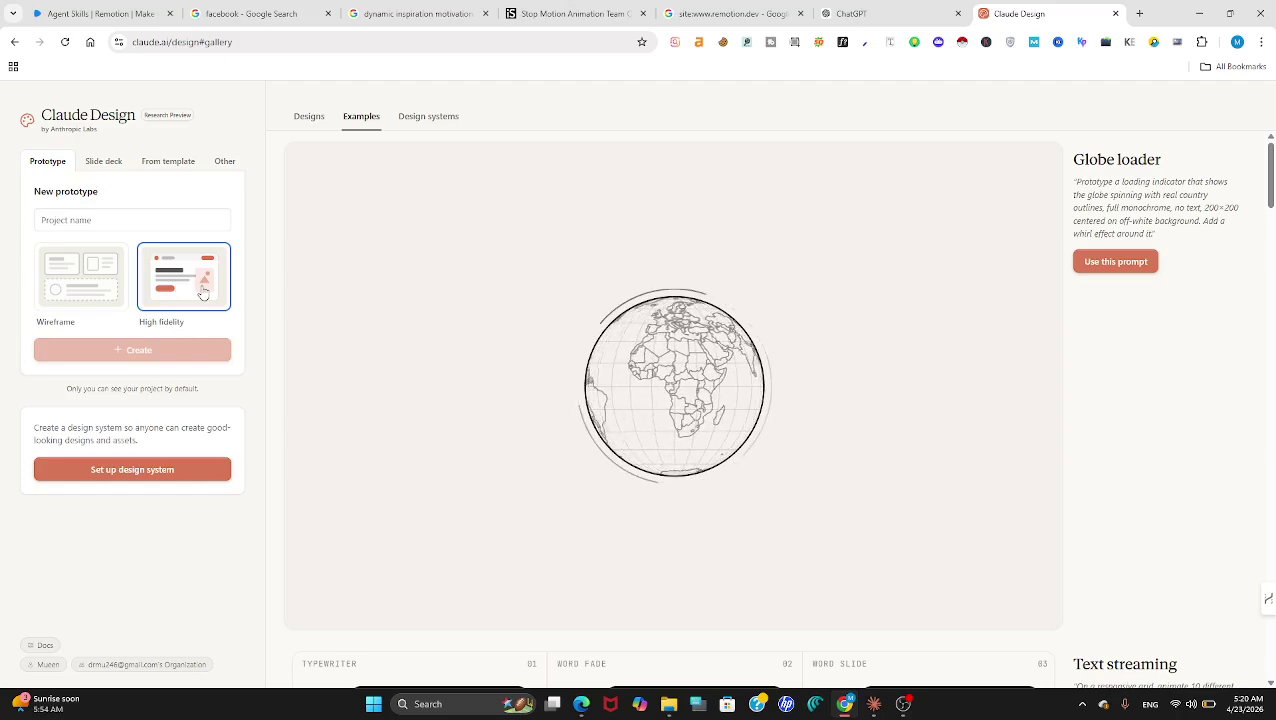
# Step: Examine the setup options for the Prototype, Slide deck, From template and Other project types
pyautogui.click(123, 224)
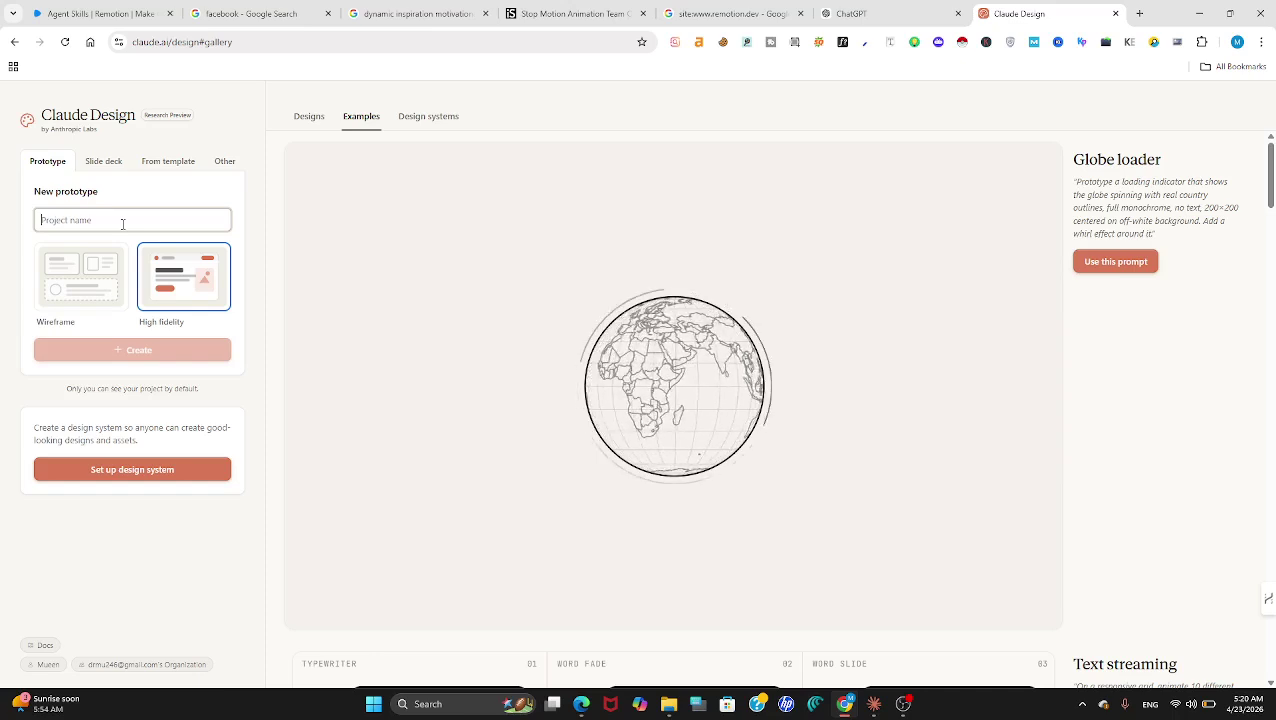
pyautogui.click(104, 163)
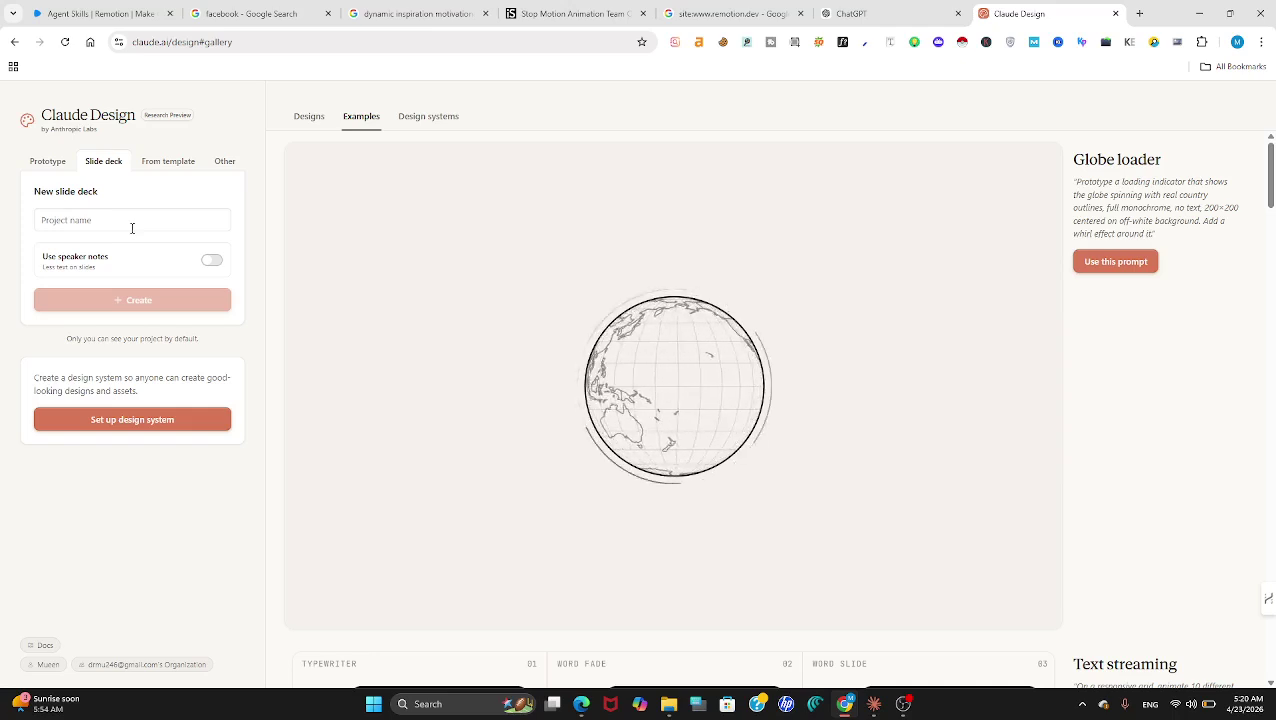
pyautogui.click(163, 168)
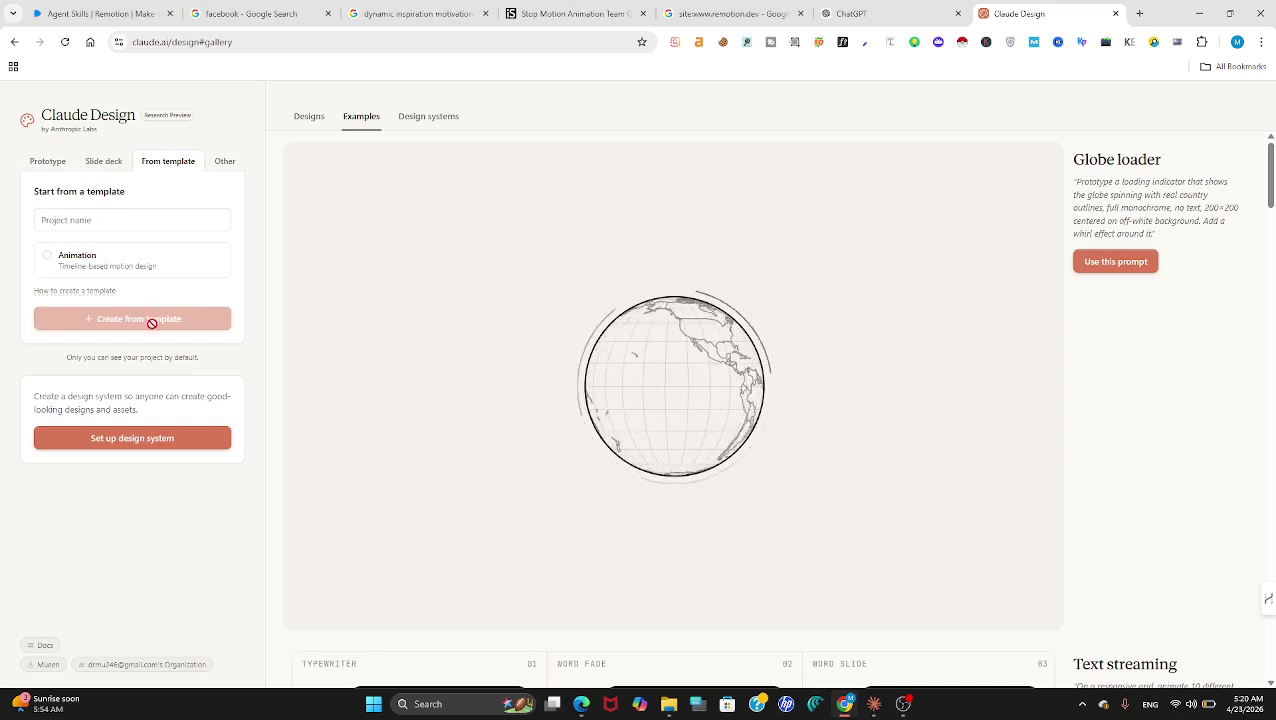
pyautogui.click(213, 161)
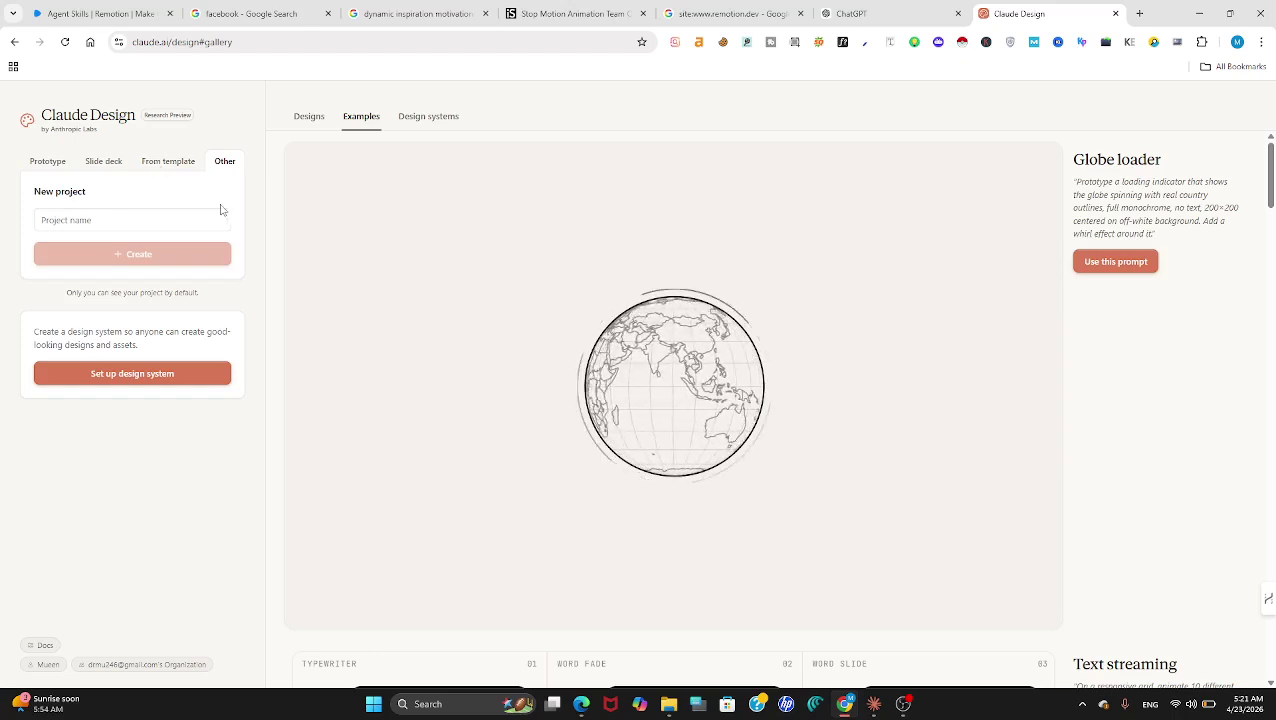
pyautogui.click(113, 163)
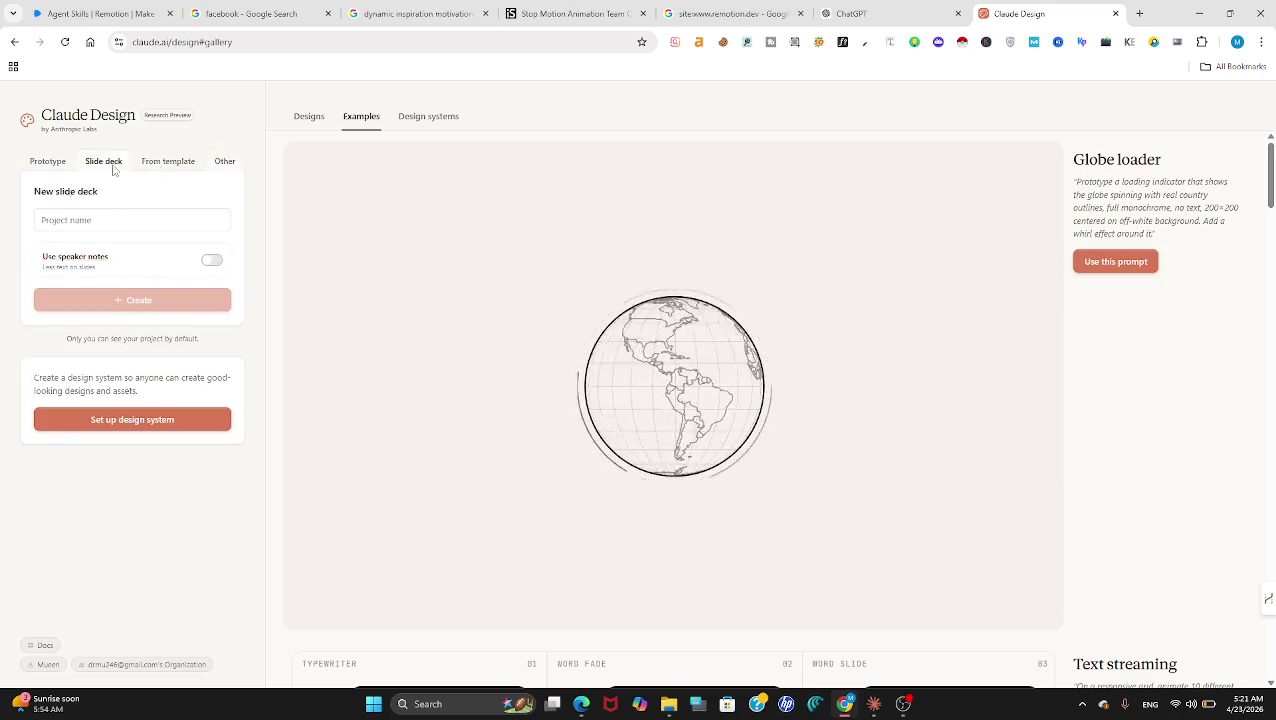
# Step: Start a new design system, examine its setup form down to the notes field, and return to the project home
pyautogui.click(414, 124)
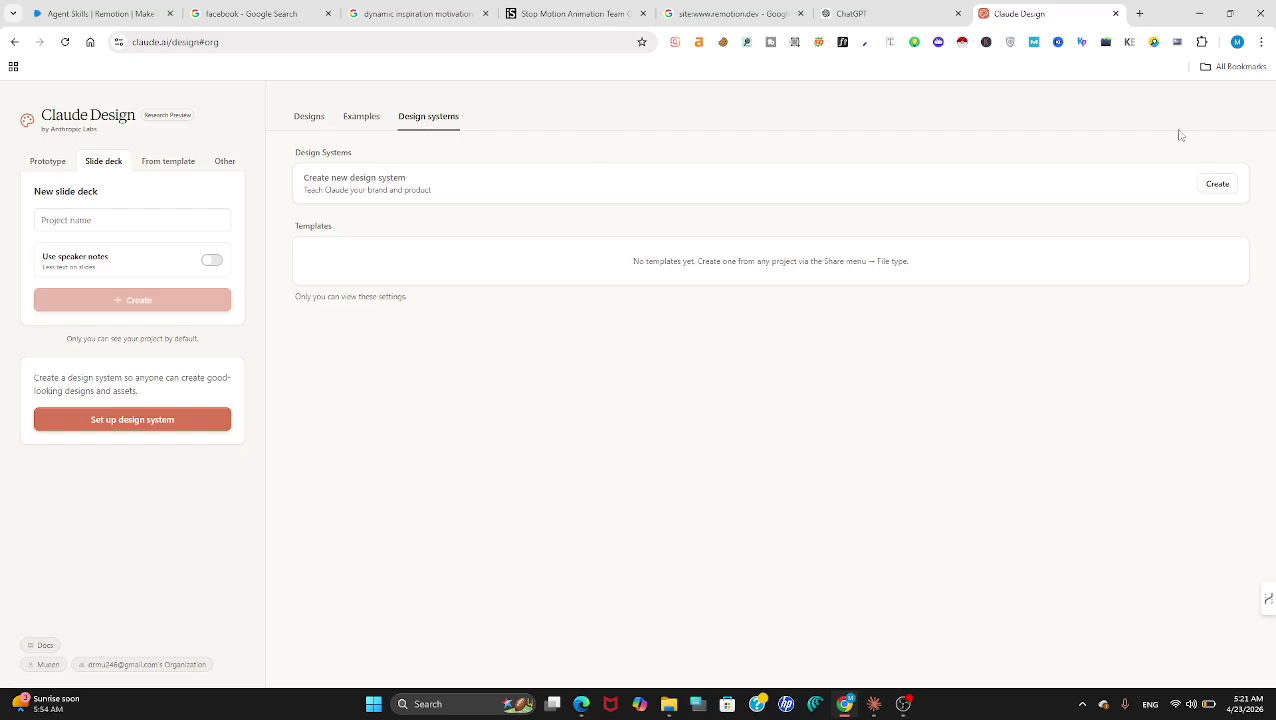
pyautogui.click(1215, 186)
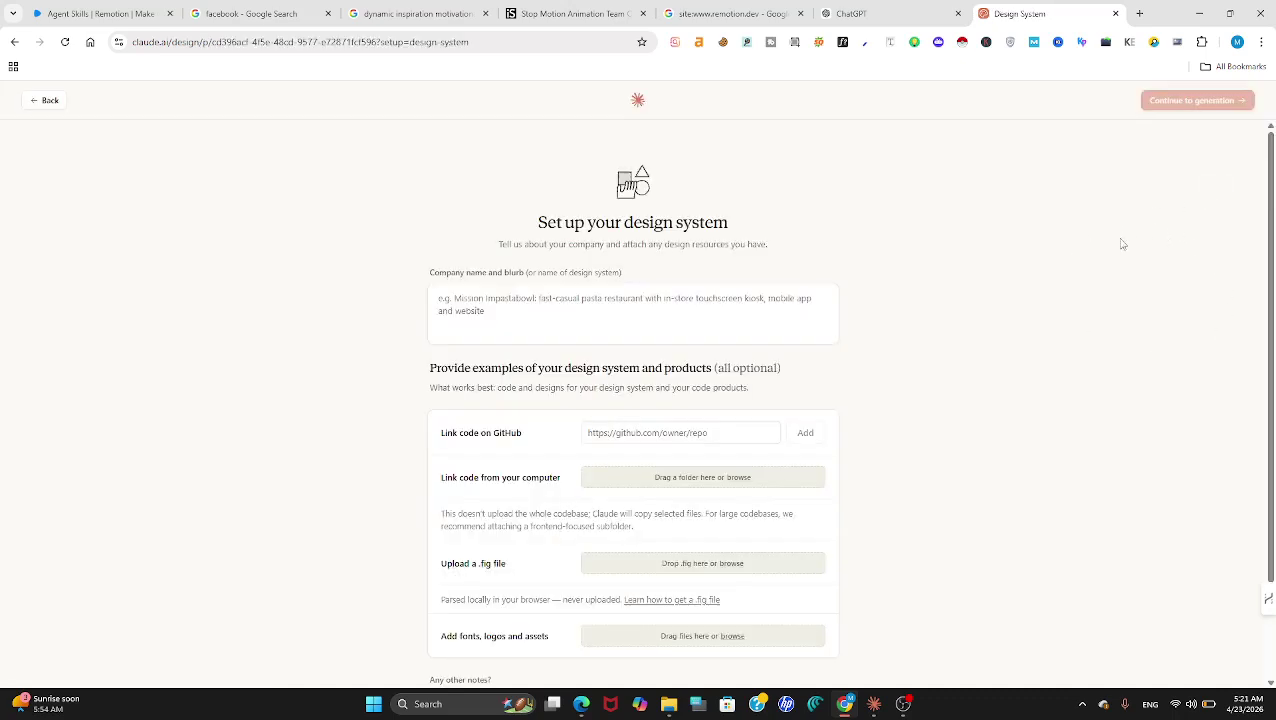
pyautogui.moveTo(1271, 165); pyautogui.dragTo(1273, 330)
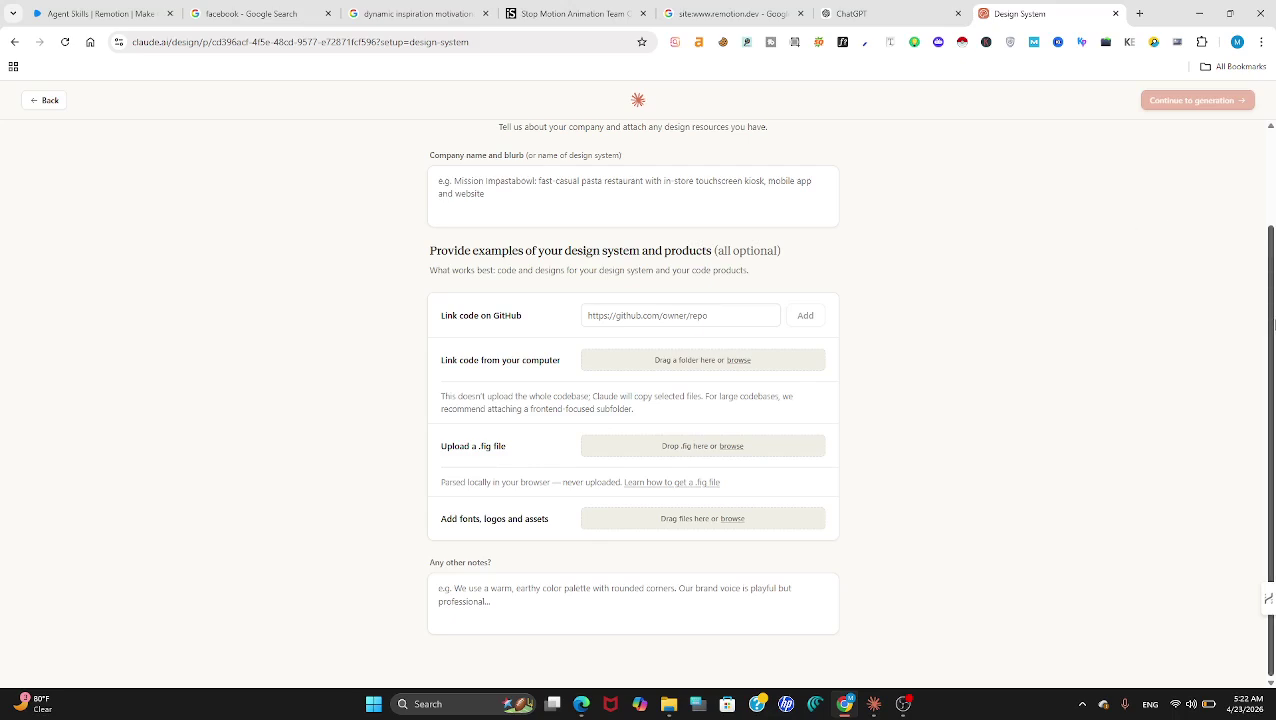
pyautogui.scroll(2, 1257, 155)
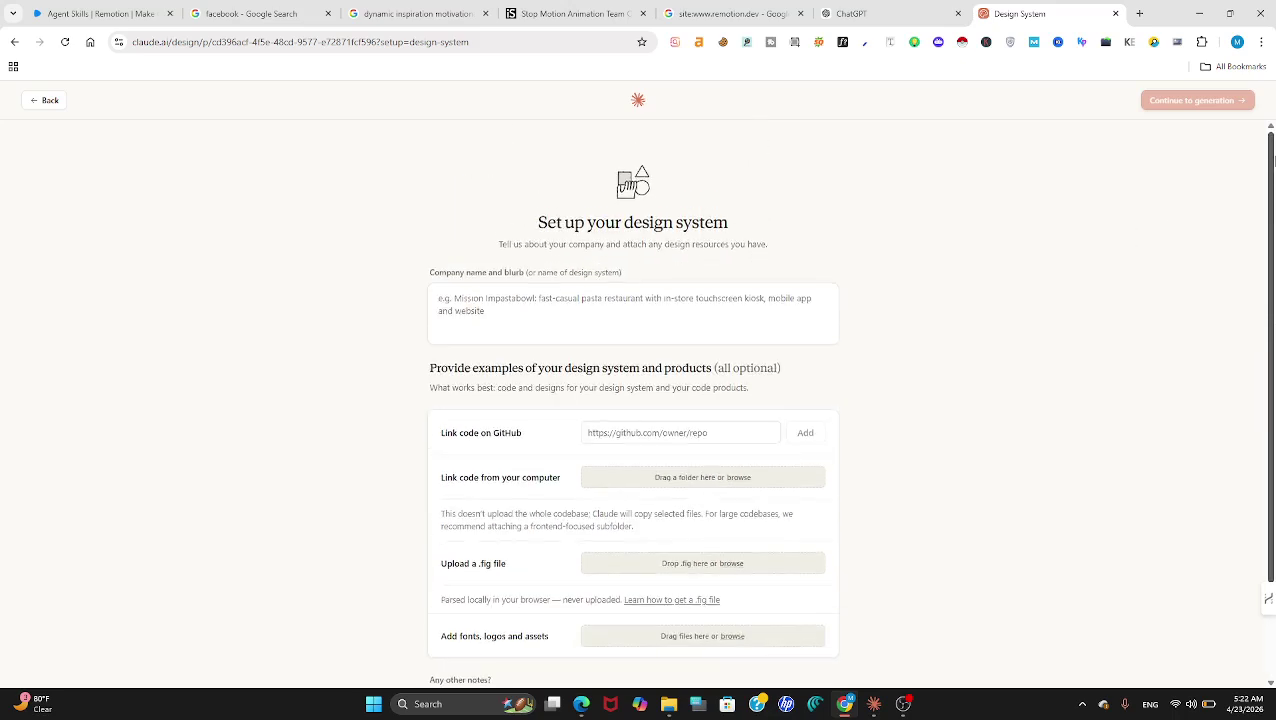
pyautogui.click(42, 100)
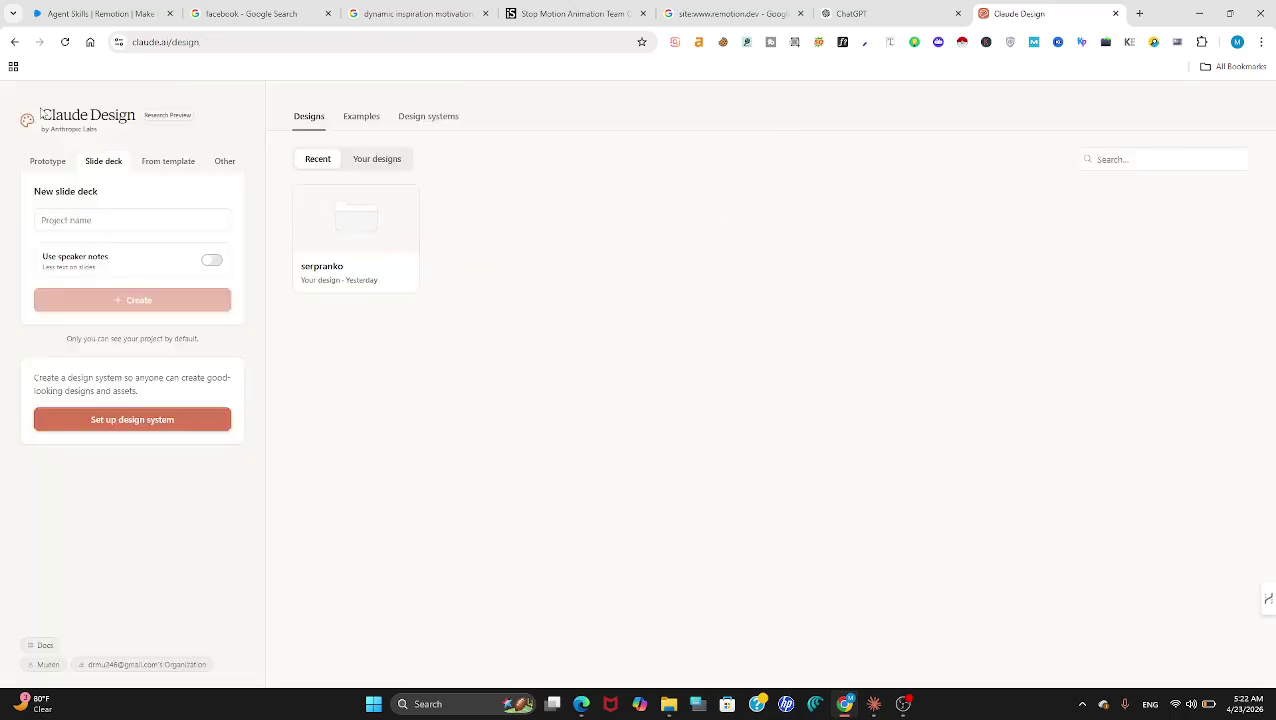
# Step: Examine the example gallery and the From template and Other project options again
pyautogui.click(365, 116)
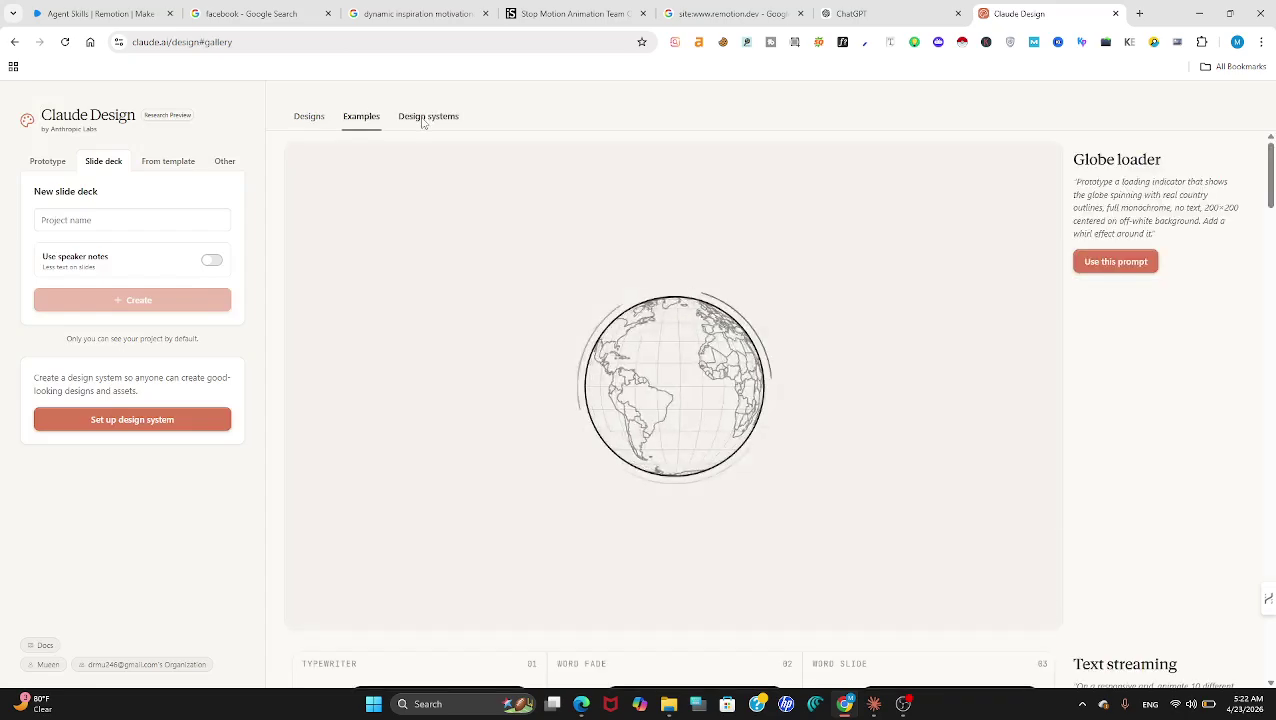
pyautogui.click(150, 163)
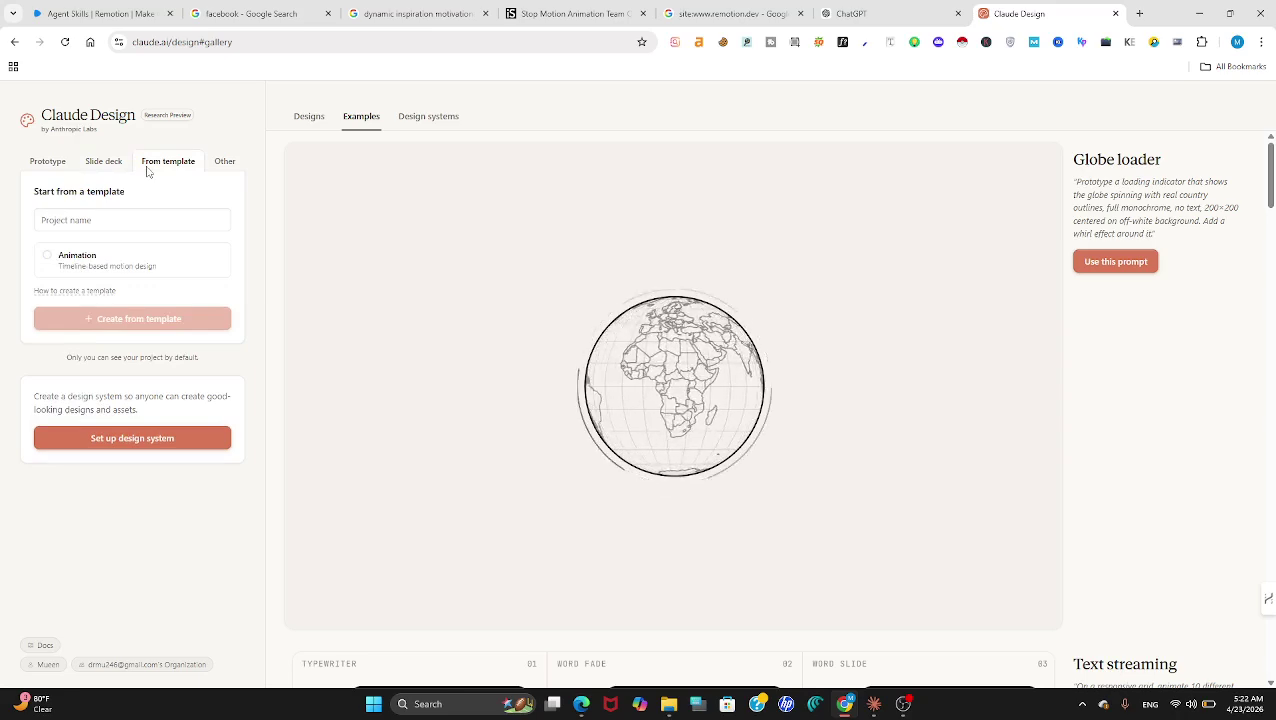
pyautogui.click(212, 168)
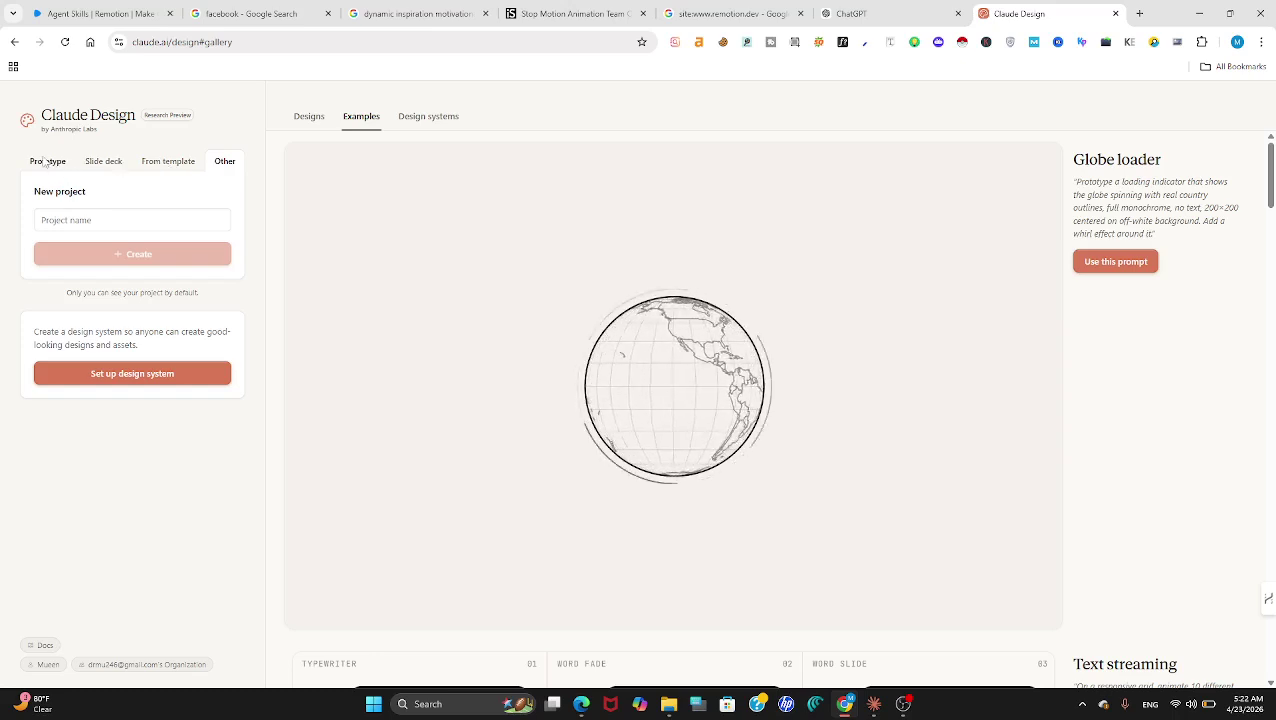
# Step: Create a new slide deck project named "fitness" without speaker notes
pyautogui.click(95, 164)
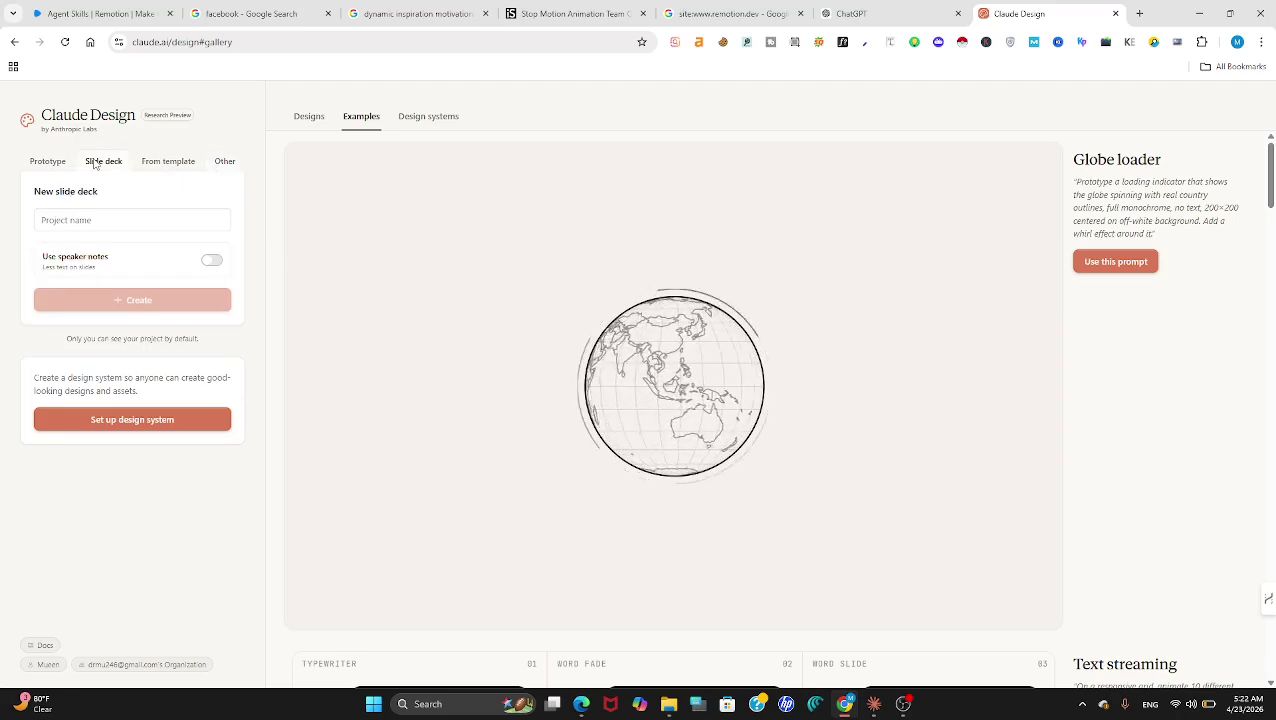
pyautogui.click(121, 223)
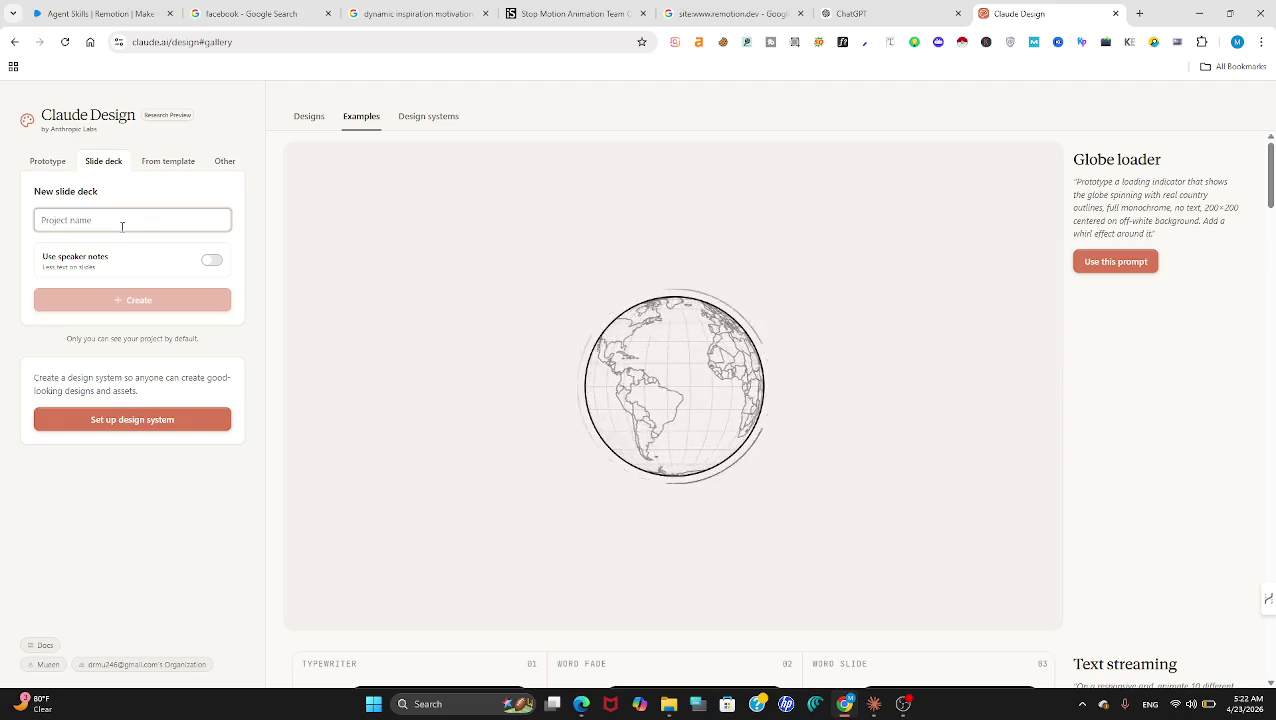
pyautogui.write('a')
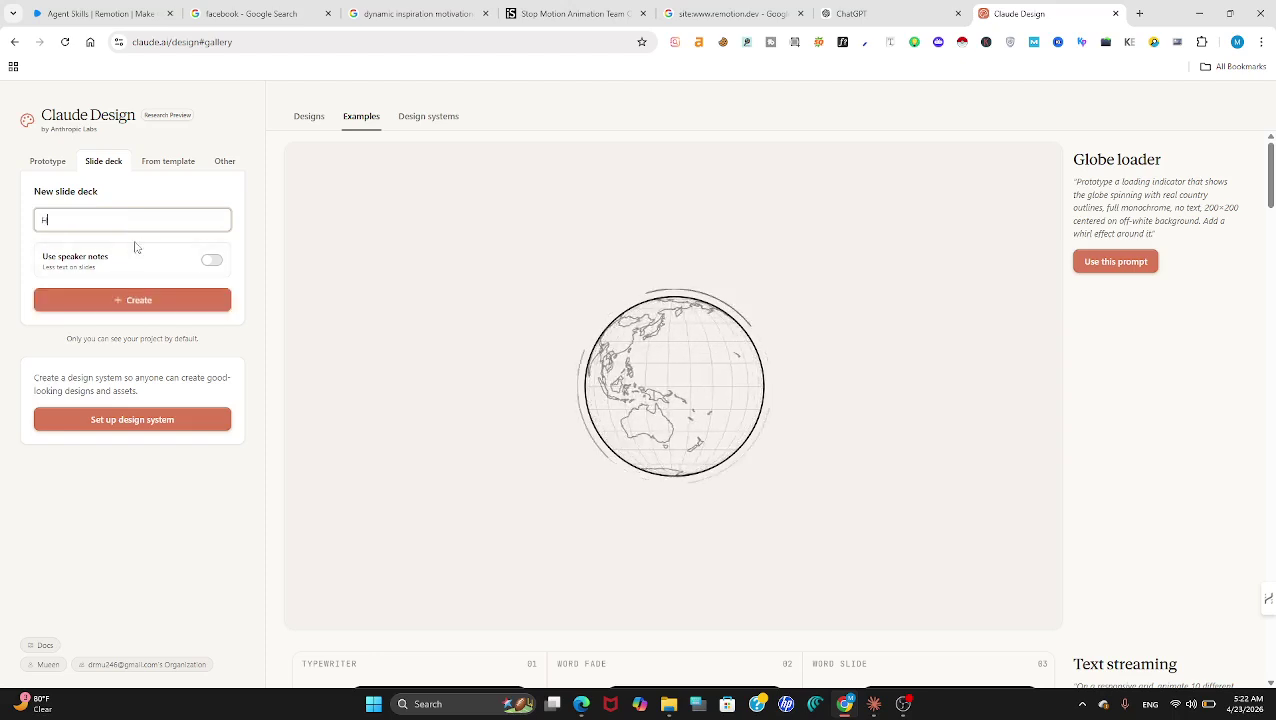
pyautogui.press('BackSpace')
pyautogui.write('ti')
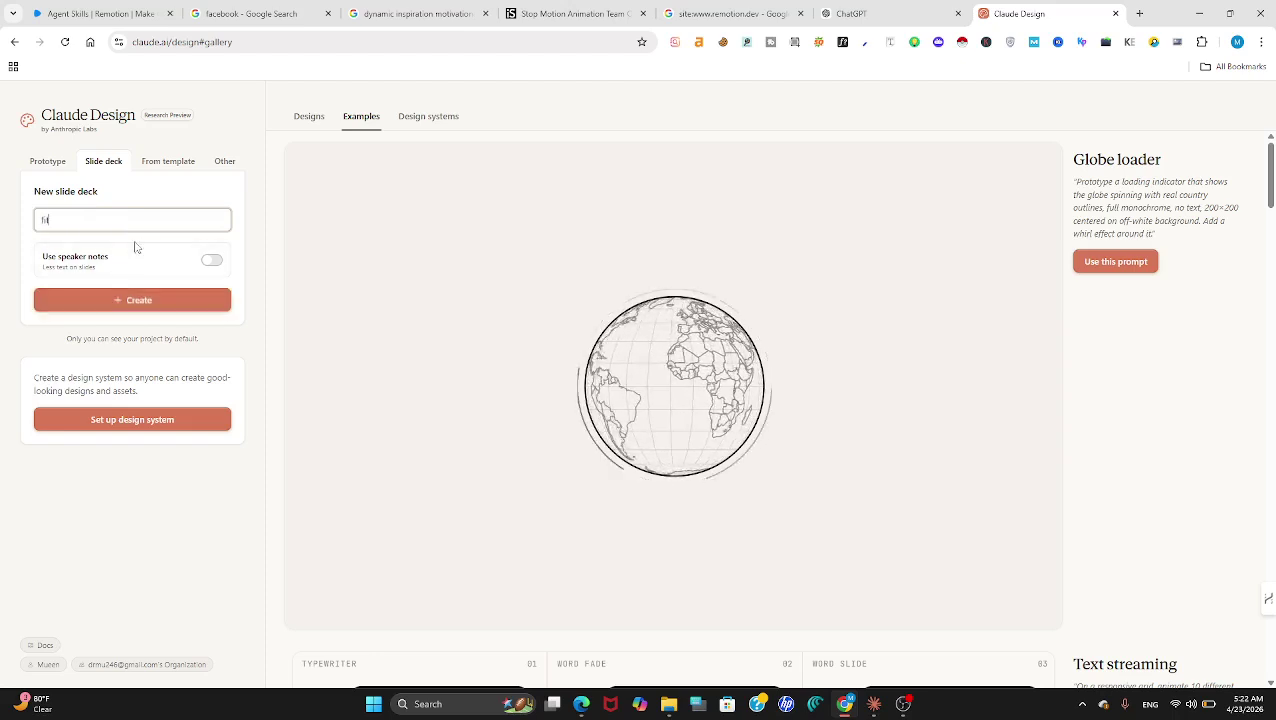
pyautogui.write('tness')
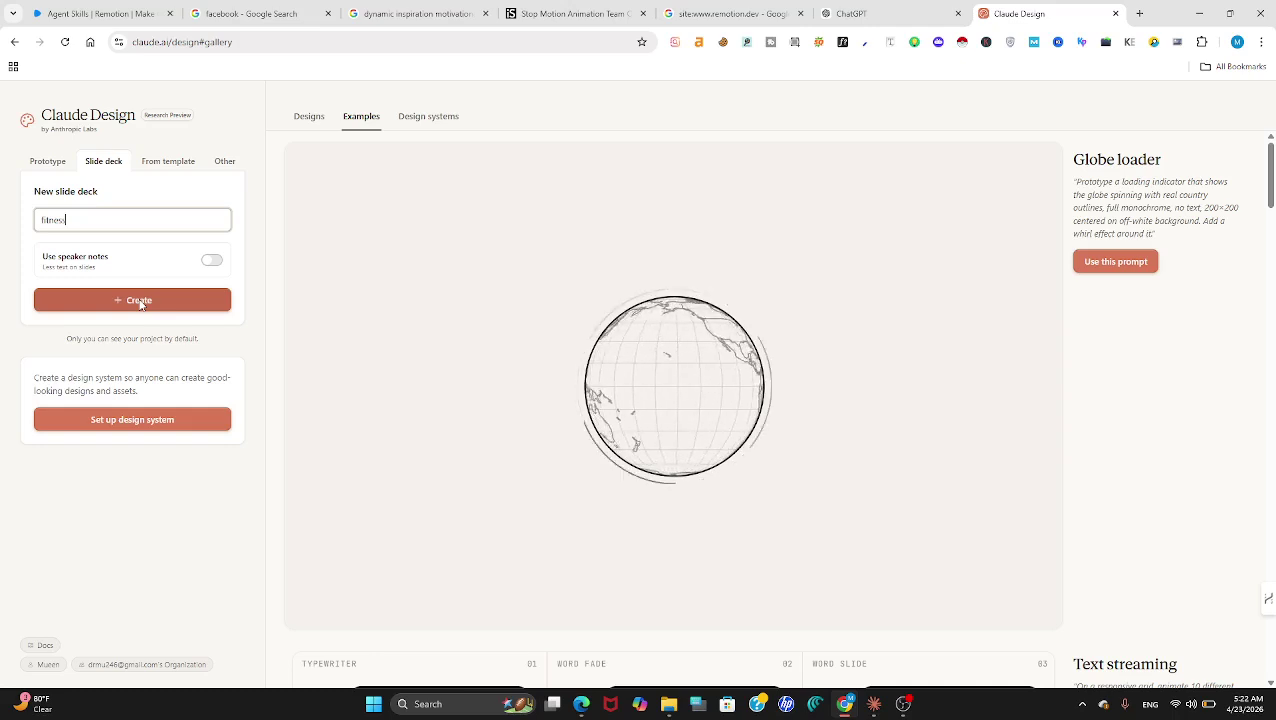
pyautogui.click(140, 301)
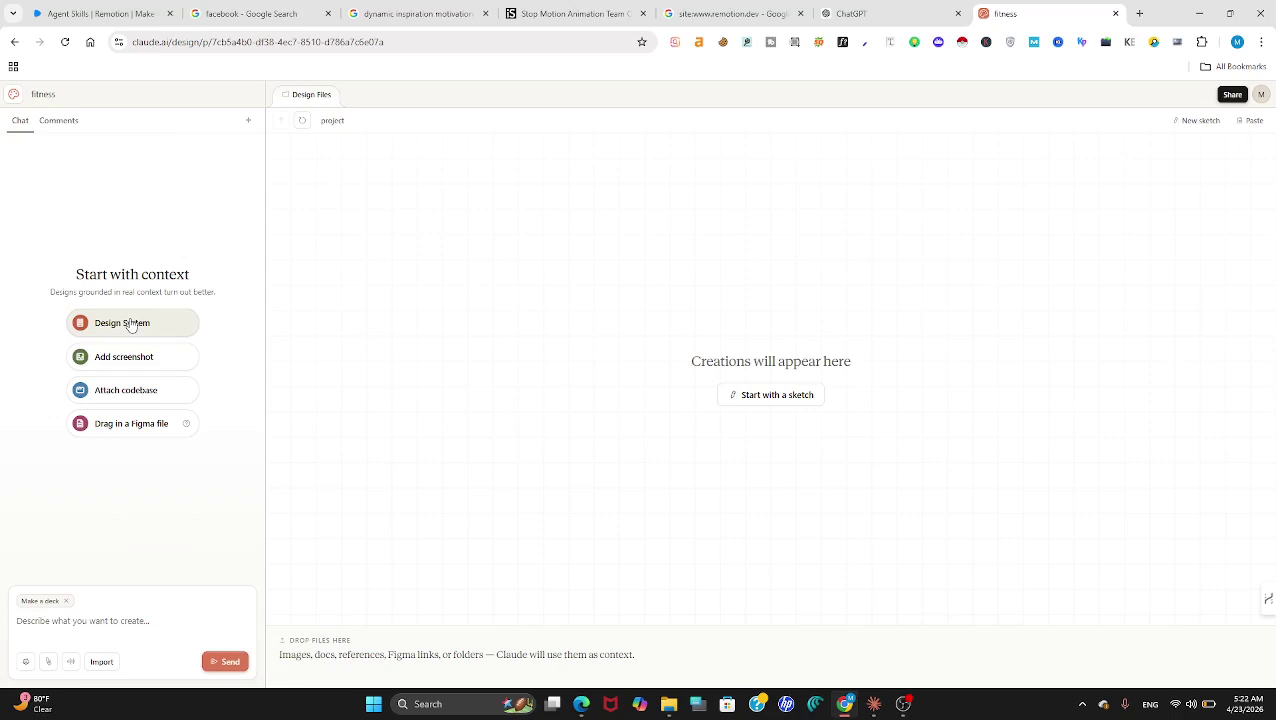
# Step: Examine the skills and design systems that can be attached as context, and close the list without attaching any
pyautogui.click(122, 323)
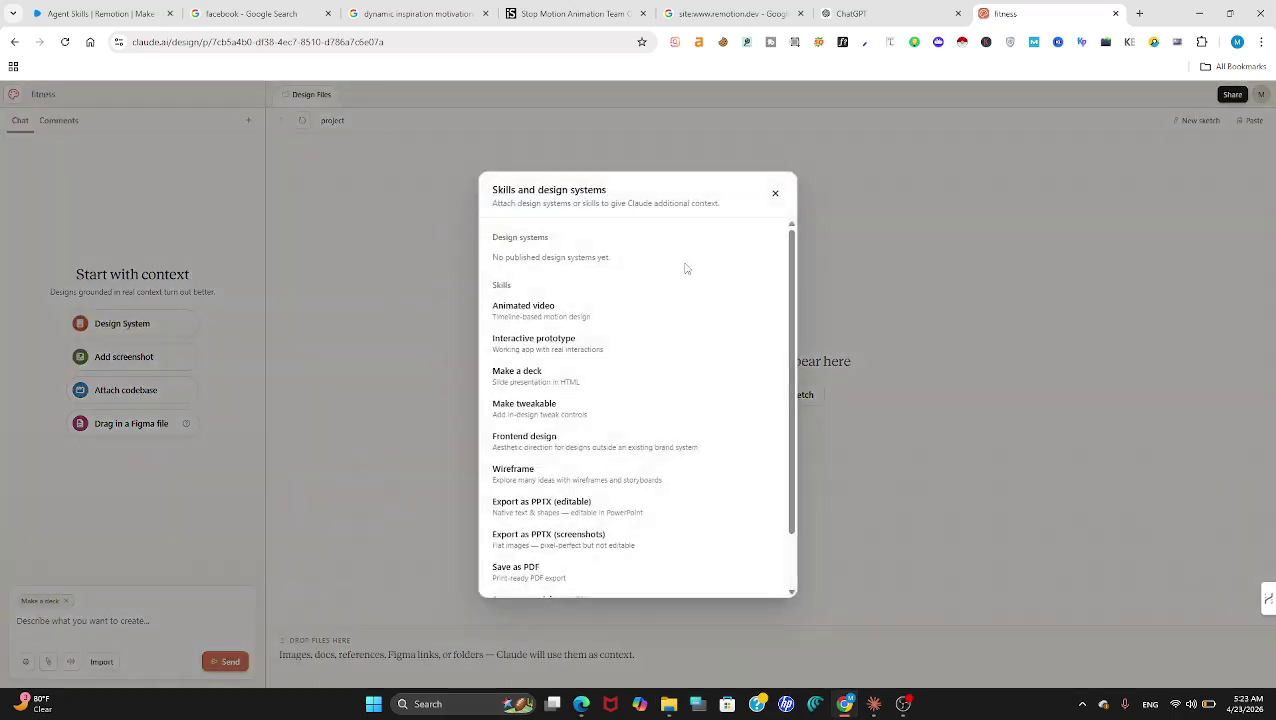
pyautogui.moveTo(708, 319)
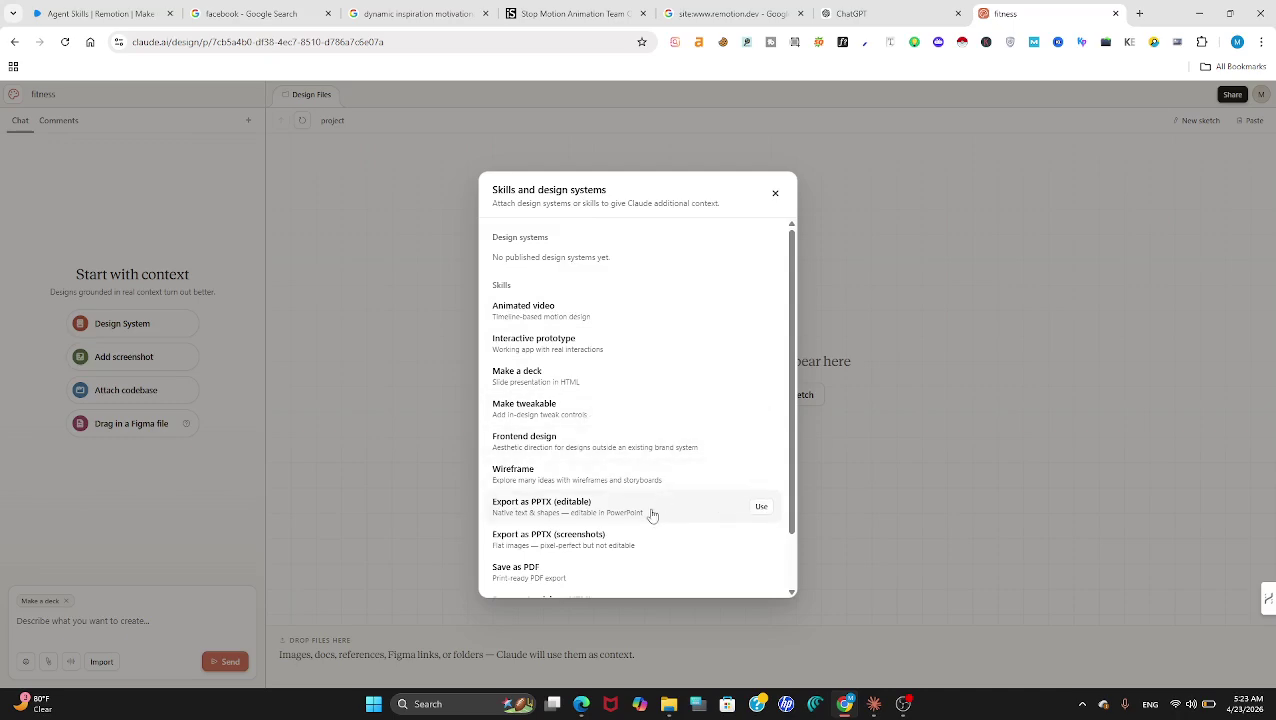
pyautogui.moveTo(791, 490); pyautogui.dragTo(791, 530)
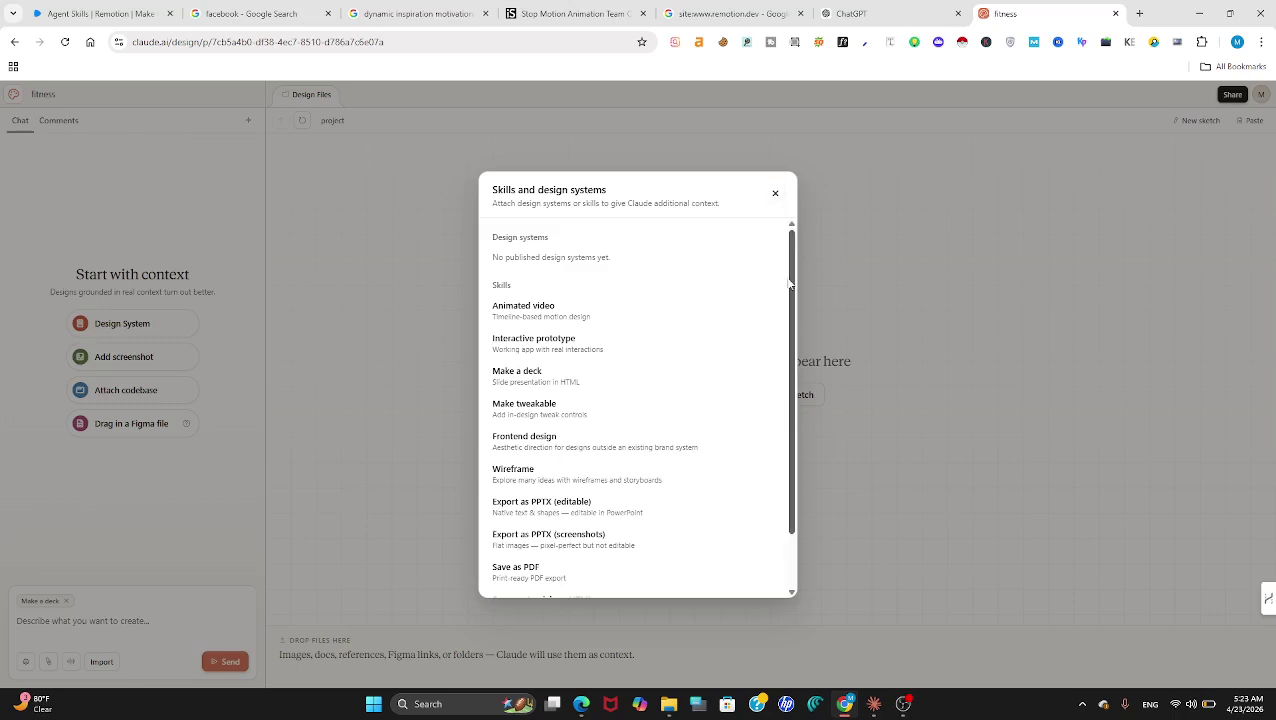
pyautogui.moveTo(797, 309); pyautogui.dragTo(815, 173)
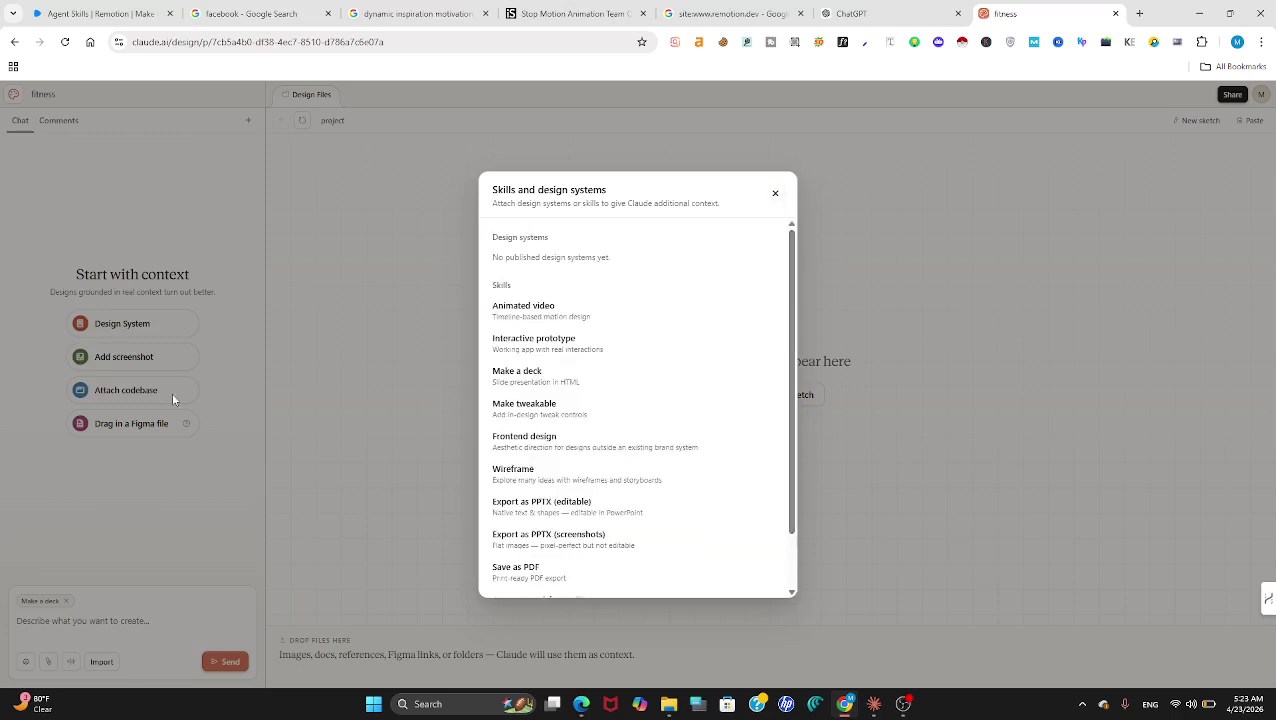
pyautogui.click(776, 194)
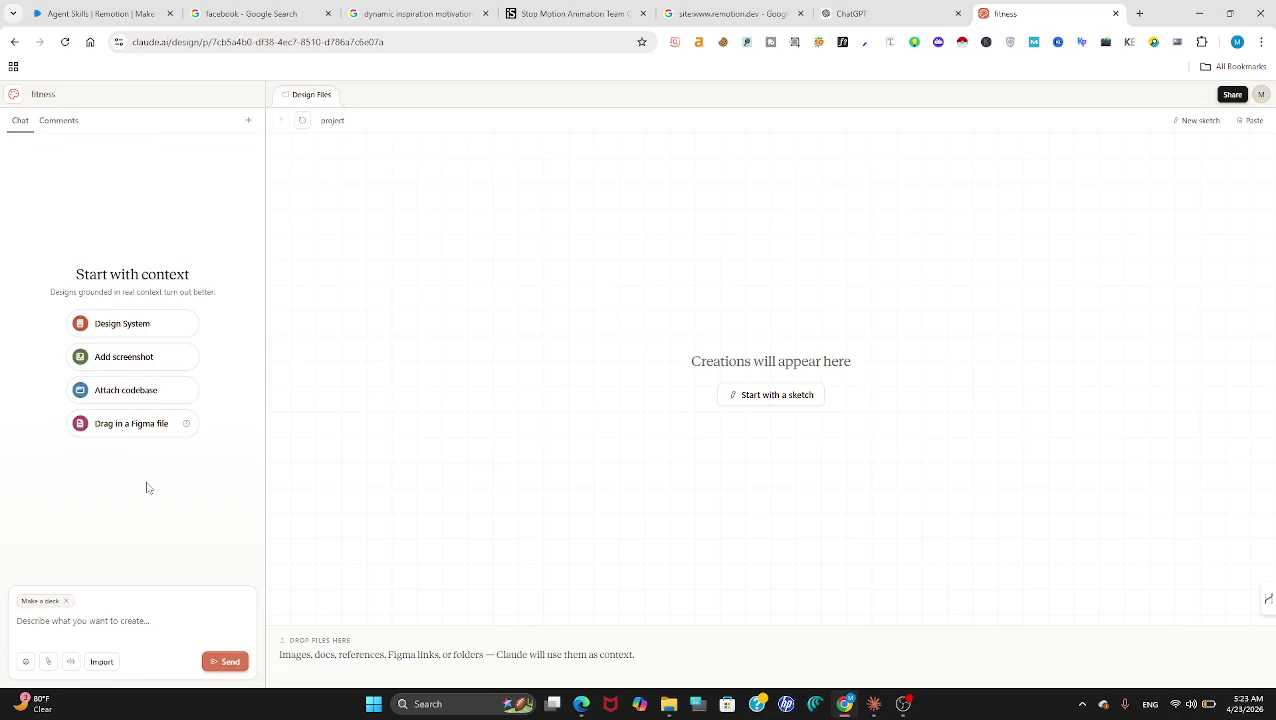
# Step: Begin the deck prompt with "create a presenation on health and Fitness"
pyautogui.click(91, 621)
pyautogui.write('create a s')
pyautogui.press('BackSpace')
pyautogui.write('presenat')
pyautogui.write('ion')
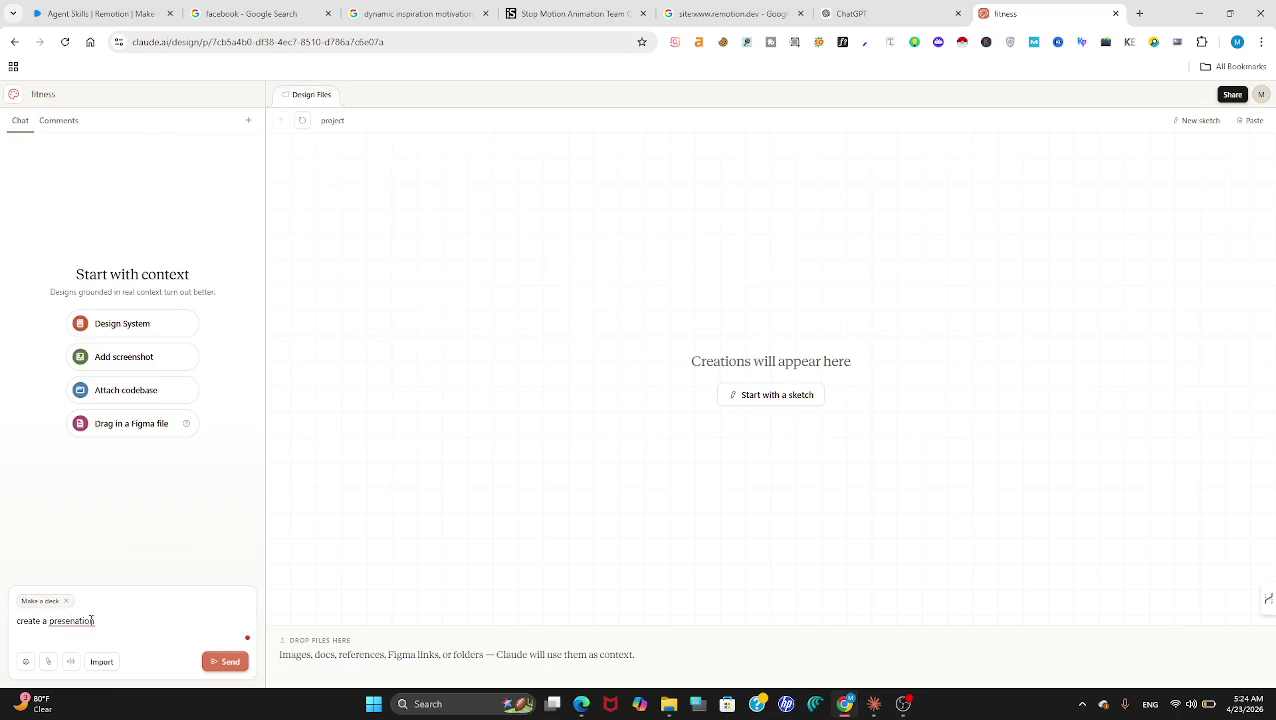
pyautogui.write(' on F')
pyautogui.press('BackSpace')
pyautogui.write('health')
pyautogui.write(' and Fi')
pyautogui.write('tness')
# Step: Add a second prompt line "Benifits of Warm Water and Excercise" and submit the request
pyautogui.write('h')
pyautogui.write('enifits')
pyautogui.write(' of')
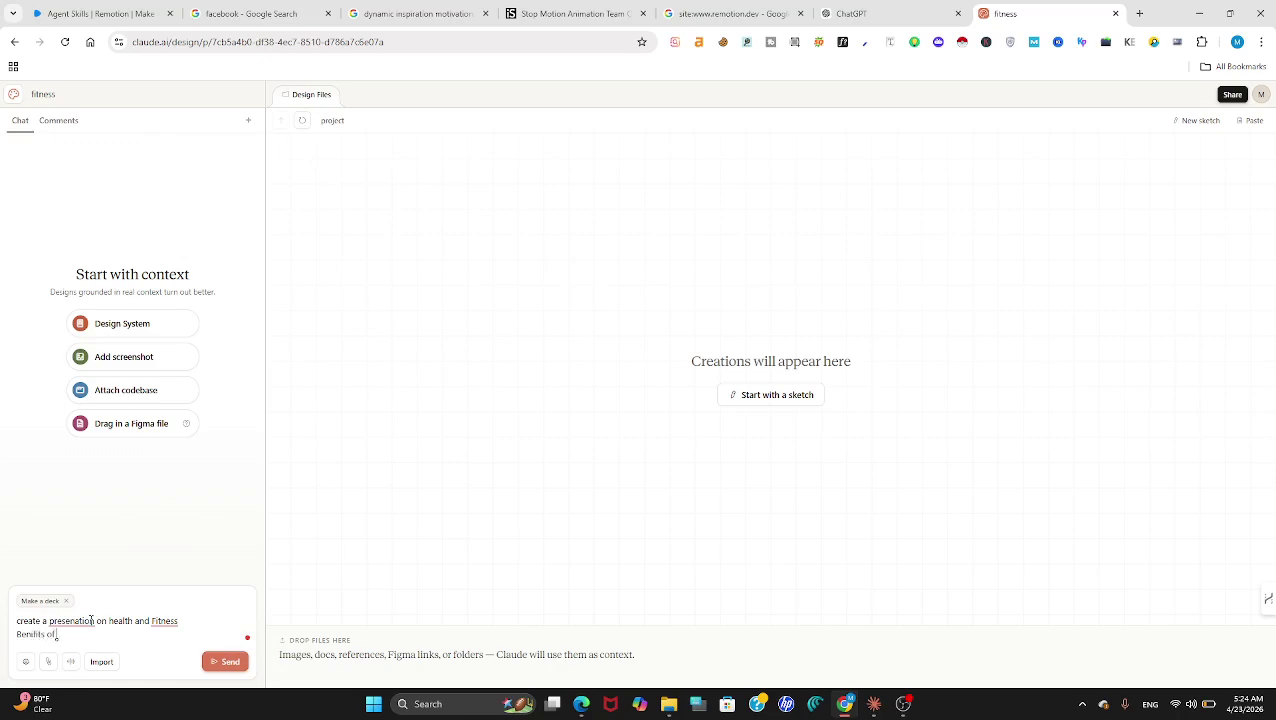
pyautogui.write(' Wrm')
pyautogui.press('BackSpace')
pyautogui.press('BackSpace')
pyautogui.write('aram Water and')
pyautogui.rightClick(72, 634)
pyautogui.click(60, 538)
pyautogui.write('Exercisee')
pyautogui.click(227, 662)
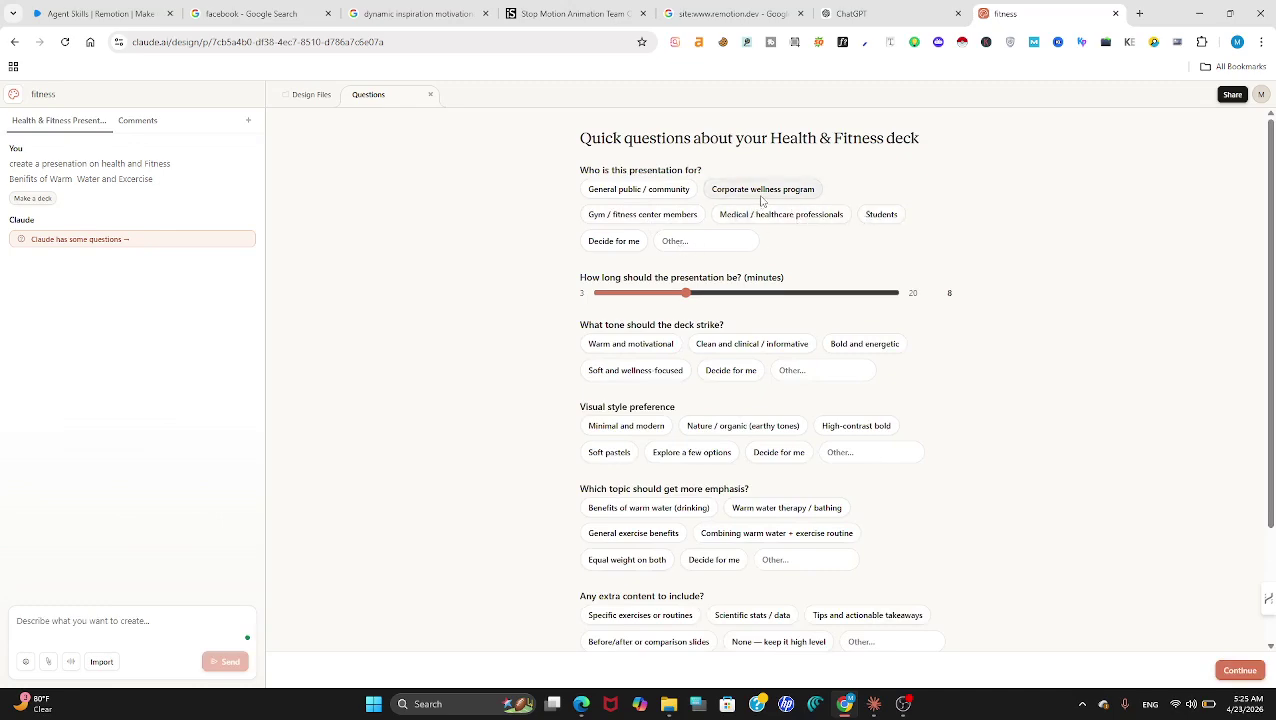
# Step: Choose General public / community as the deck's audience and set the presentation length to 4 minutes
pyautogui.click(662, 249)
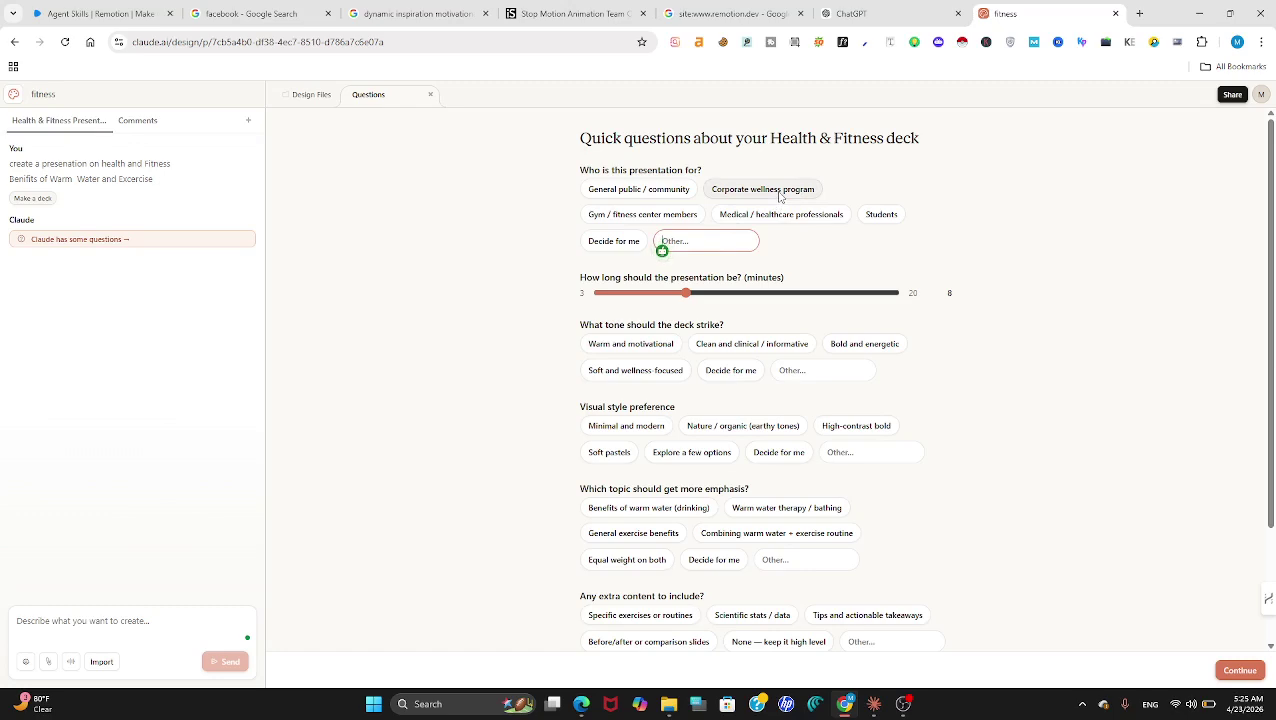
pyautogui.click(643, 189)
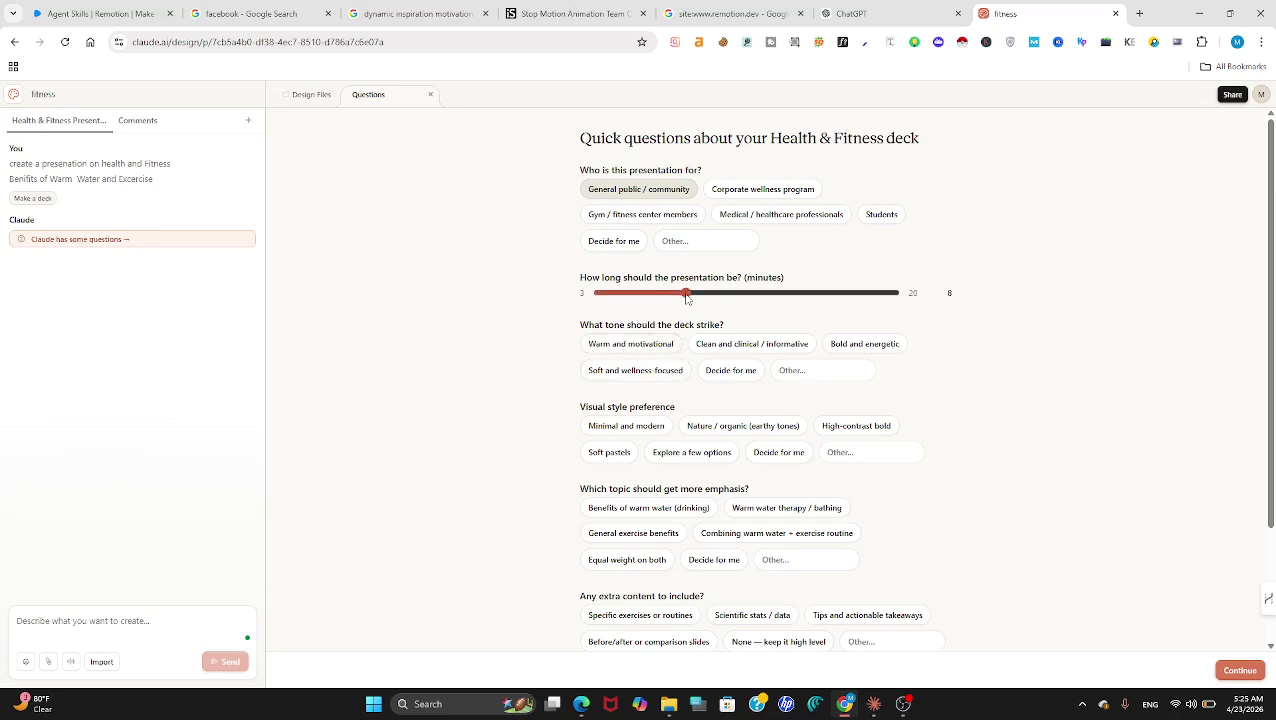
pyautogui.moveTo(685, 293); pyautogui.dragTo(626, 305)
pyautogui.click(608, 301)
pyautogui.click(613, 296)
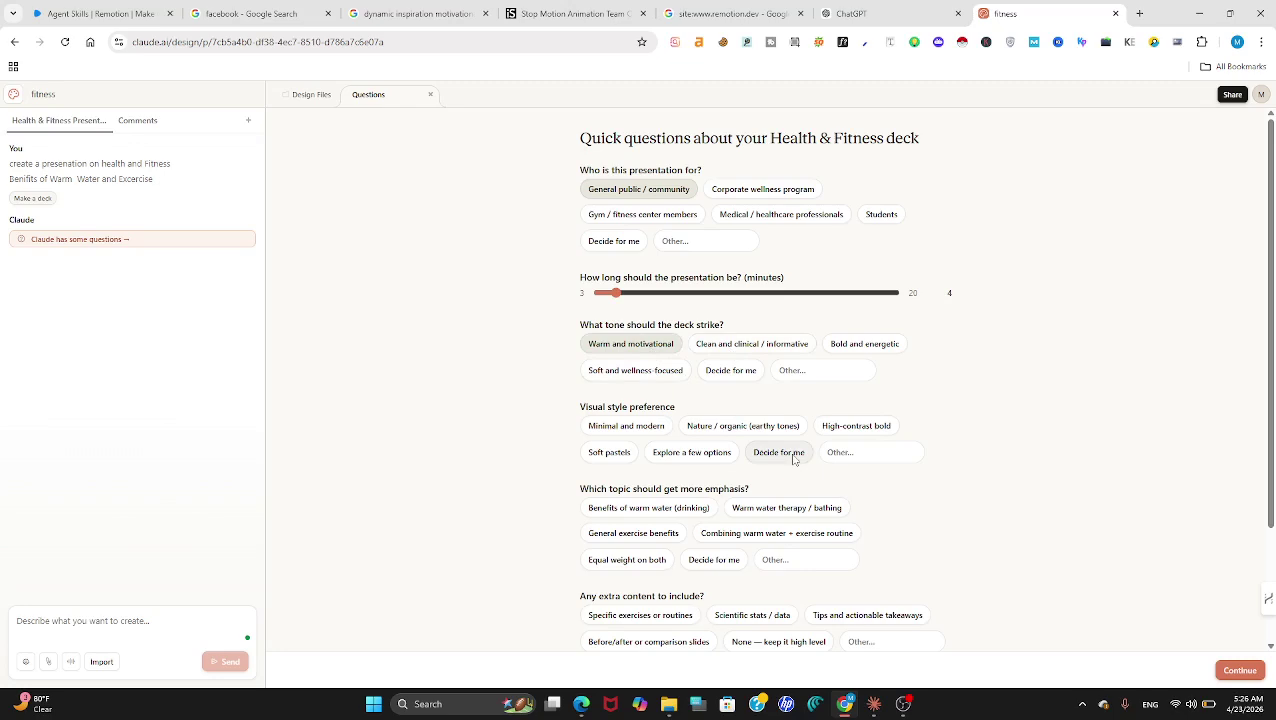
# Step: Choose the Clean and clinical / informative tone and the Minimal and modern visual style for the deck
pyautogui.scroll(-2, 1273, 397)
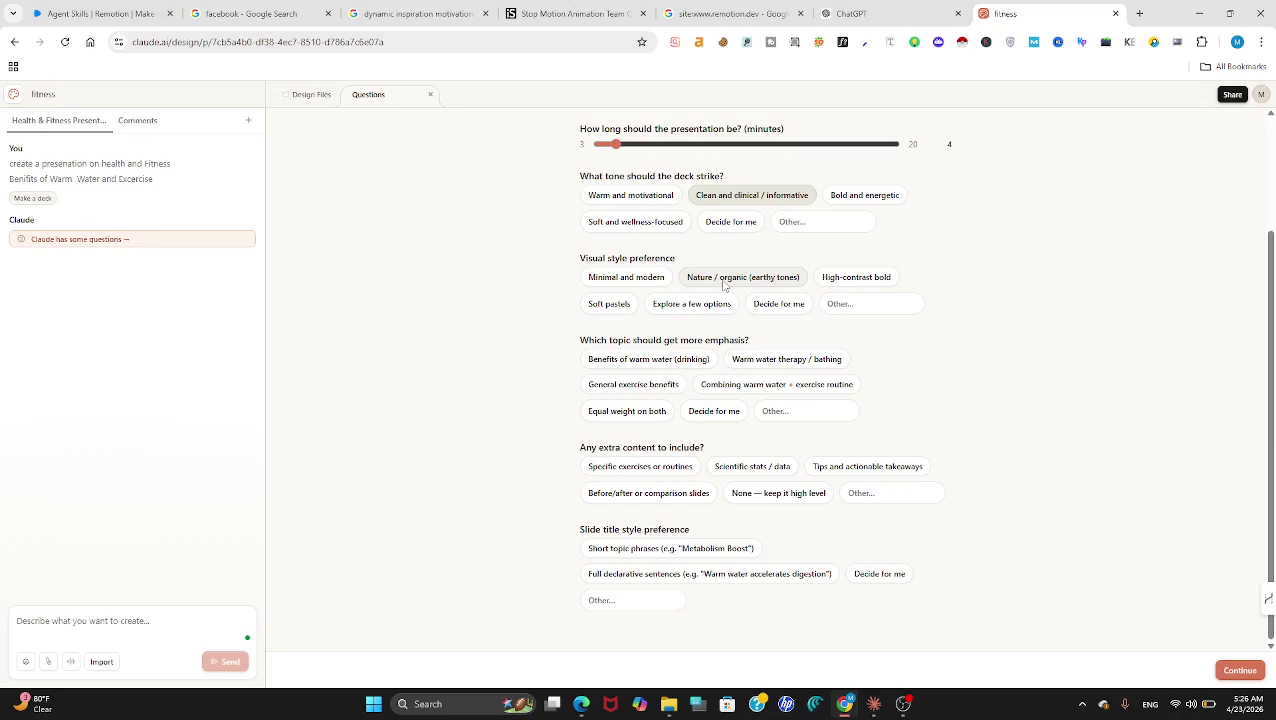
pyautogui.click(610, 285)
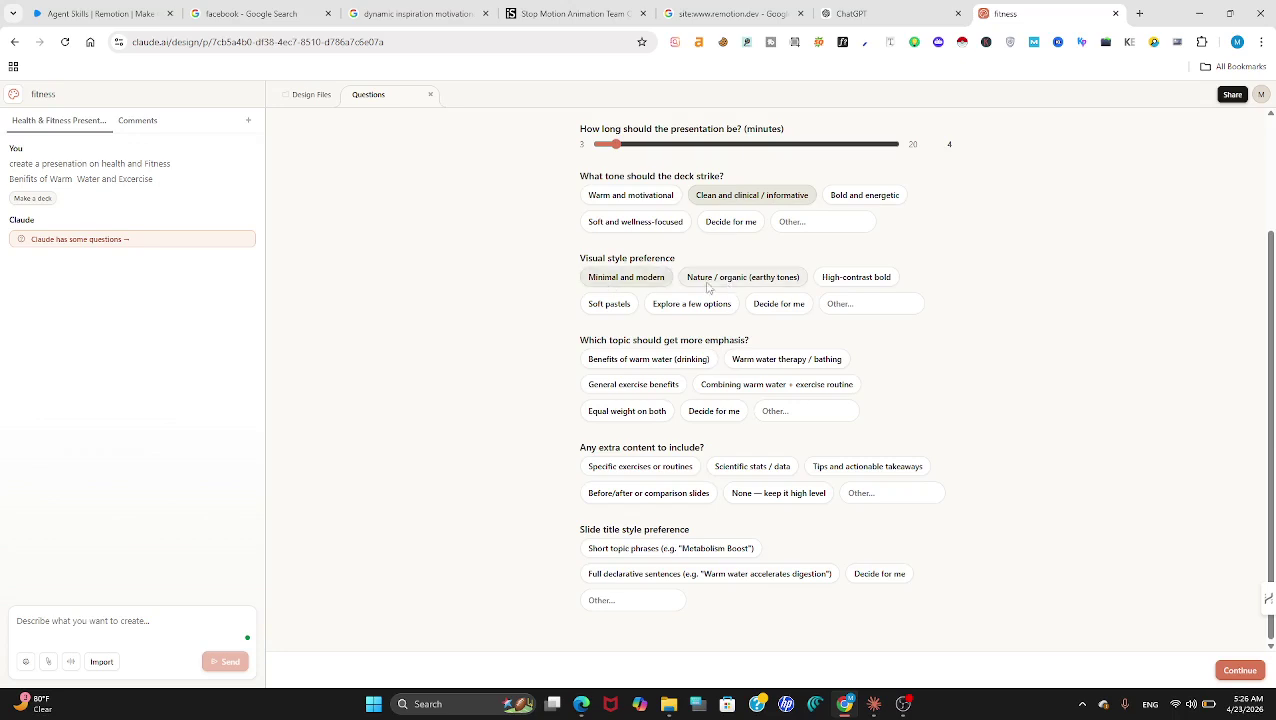
# Step: Emphasize Combining warm water + exercise routine, and include Tips and actionable takeaways plus Before/after or comparison slides as extra content
pyautogui.click(686, 357)
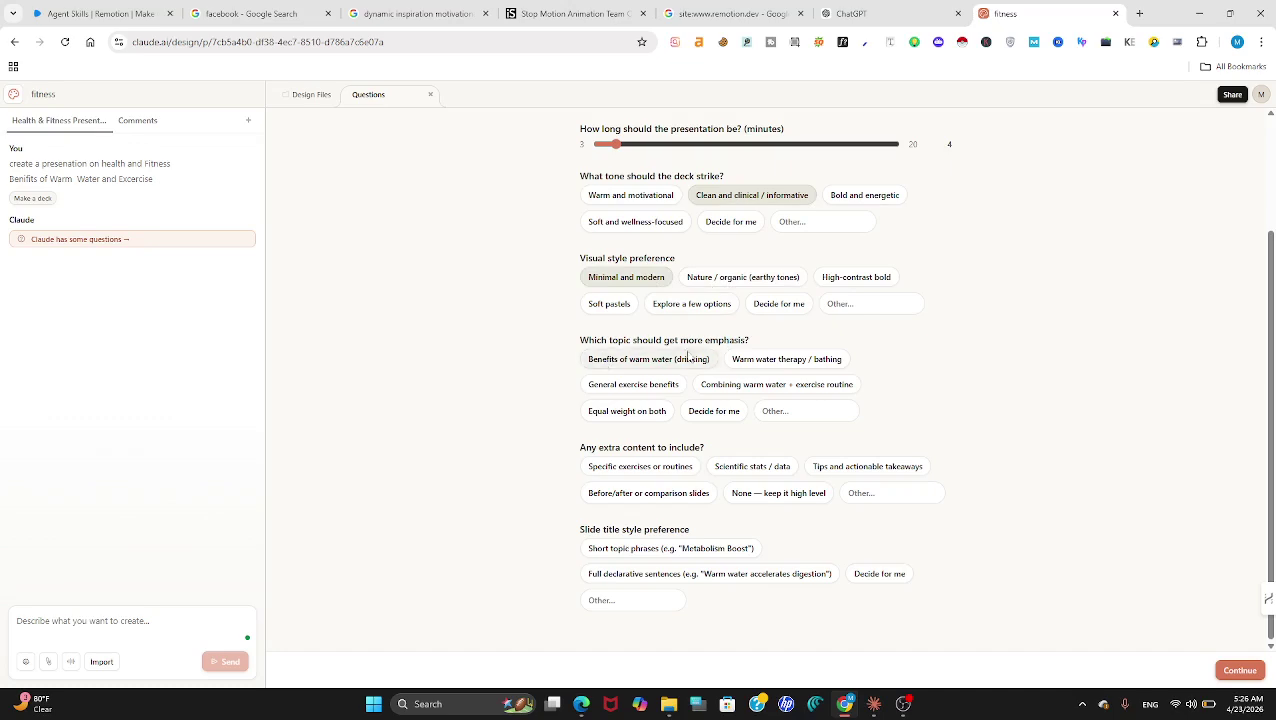
pyautogui.click(763, 388)
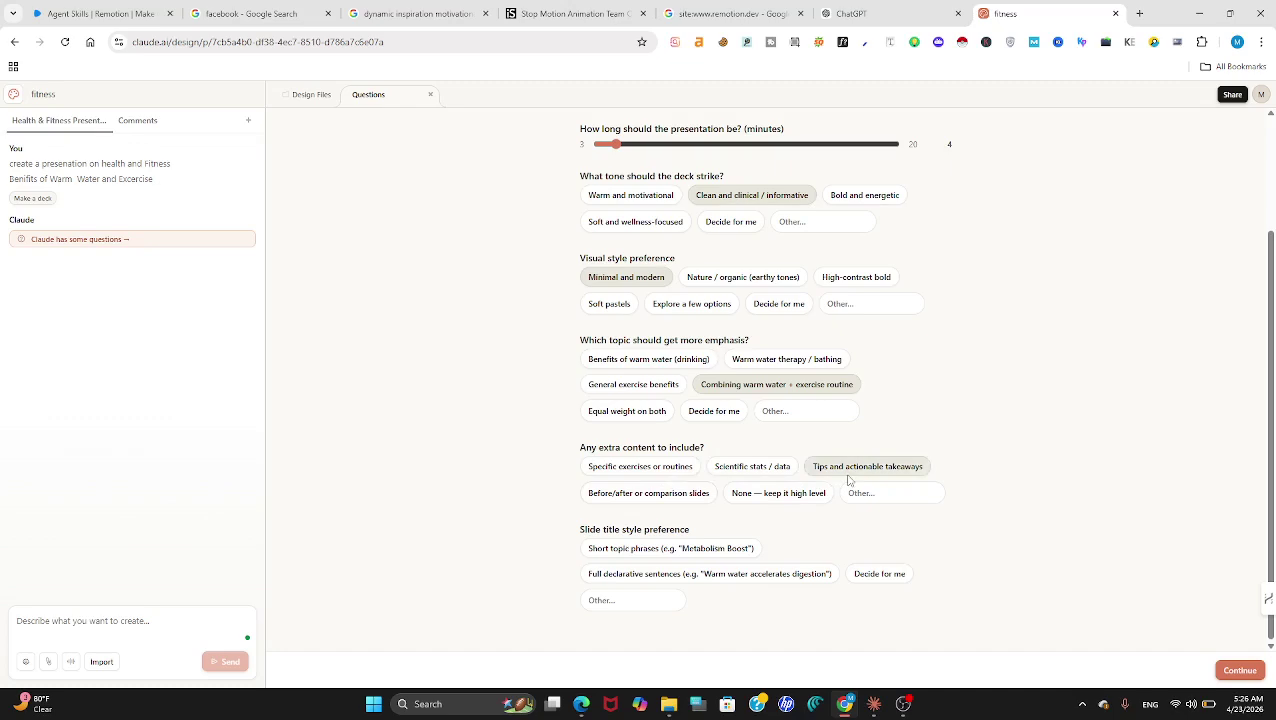
pyautogui.click(644, 502)
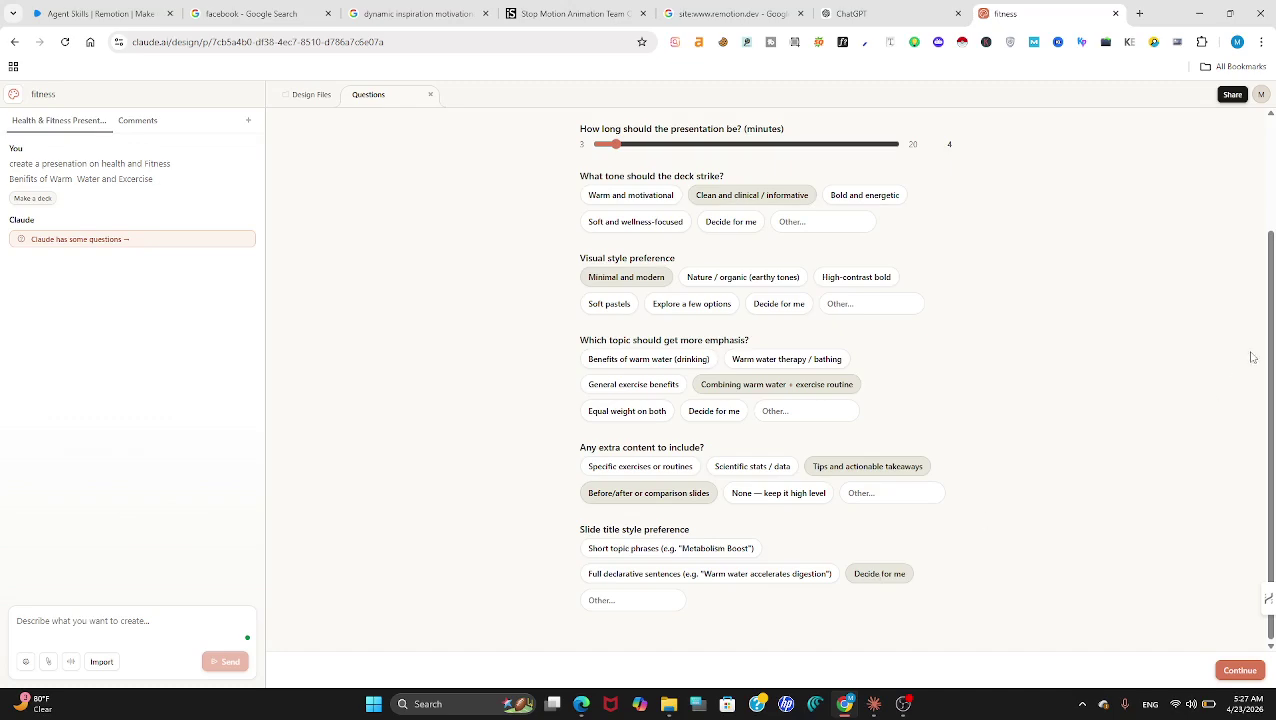
# Step: Submit the completed questionnaire to start generating the health and fitness deck
pyautogui.moveTo(1270, 310)
pyautogui.mouseDown()
pyautogui.moveTo(1273, 197)
pyautogui.moveTo(1272, 293)
pyautogui.mouseUp()
pyautogui.click(1236, 671)
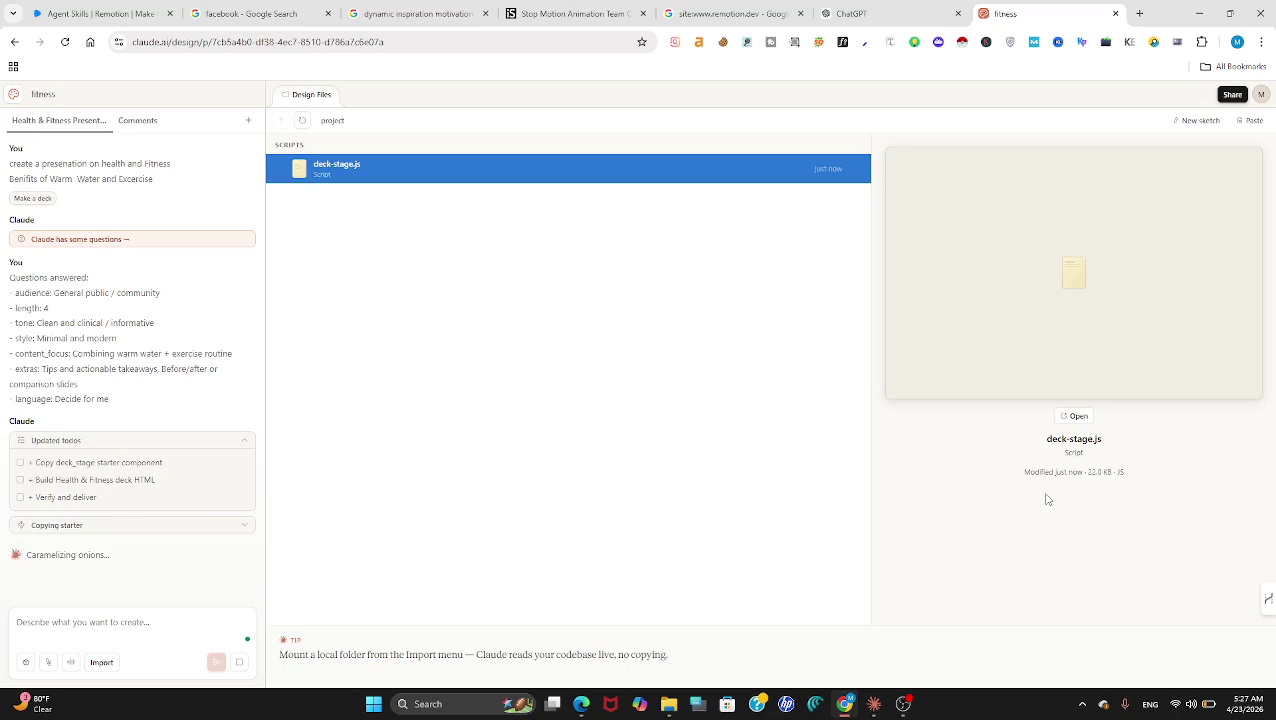
pyautogui.moveTo(880, 704)
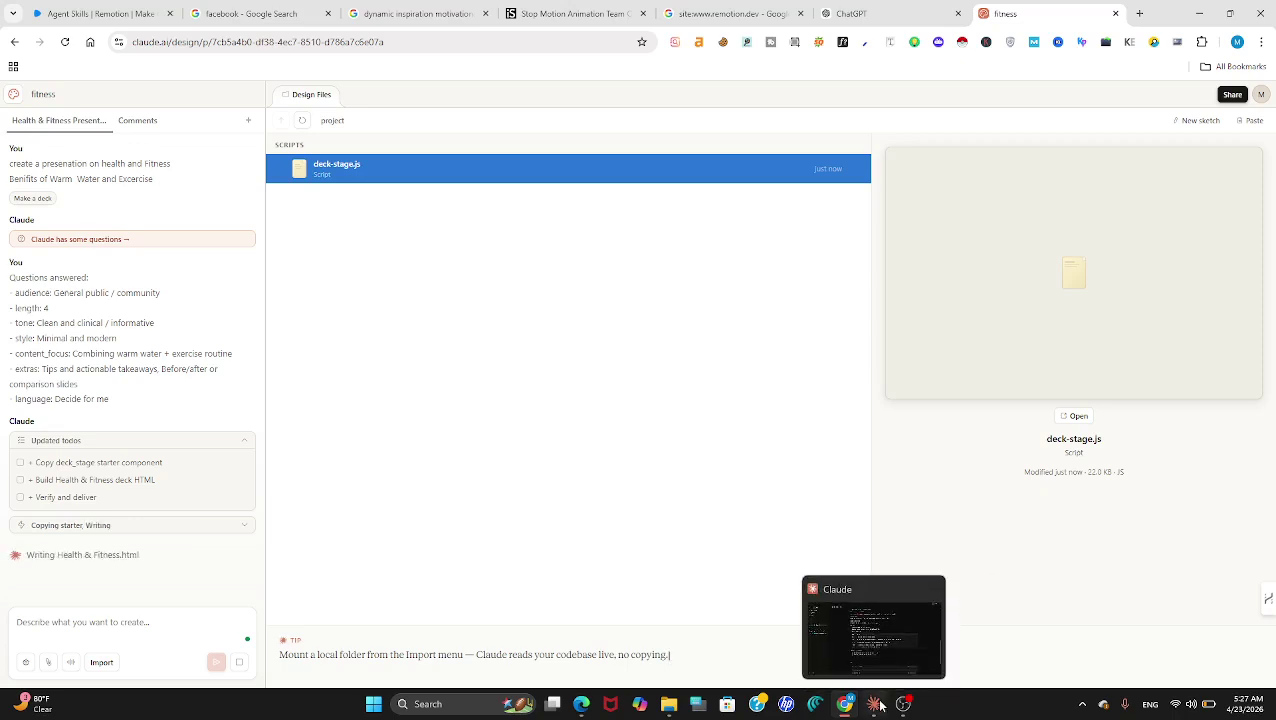
pyautogui.click(878, 704)
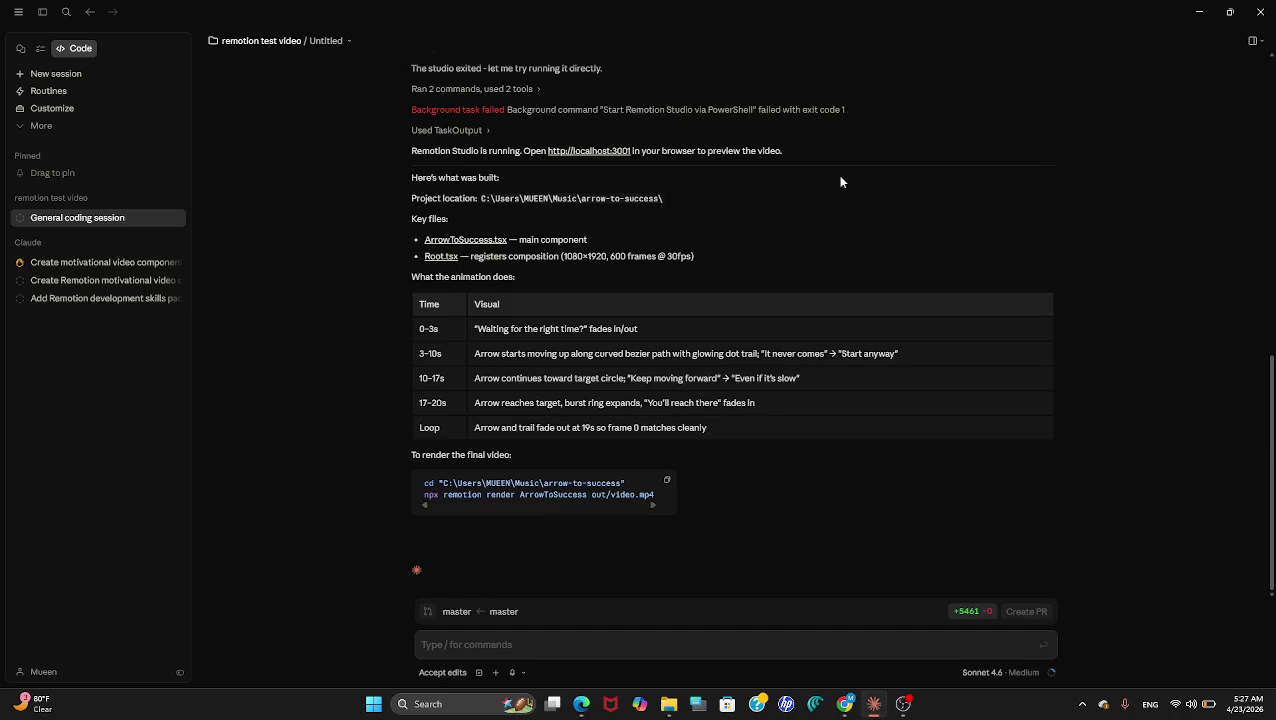
pyautogui.click(608, 151)
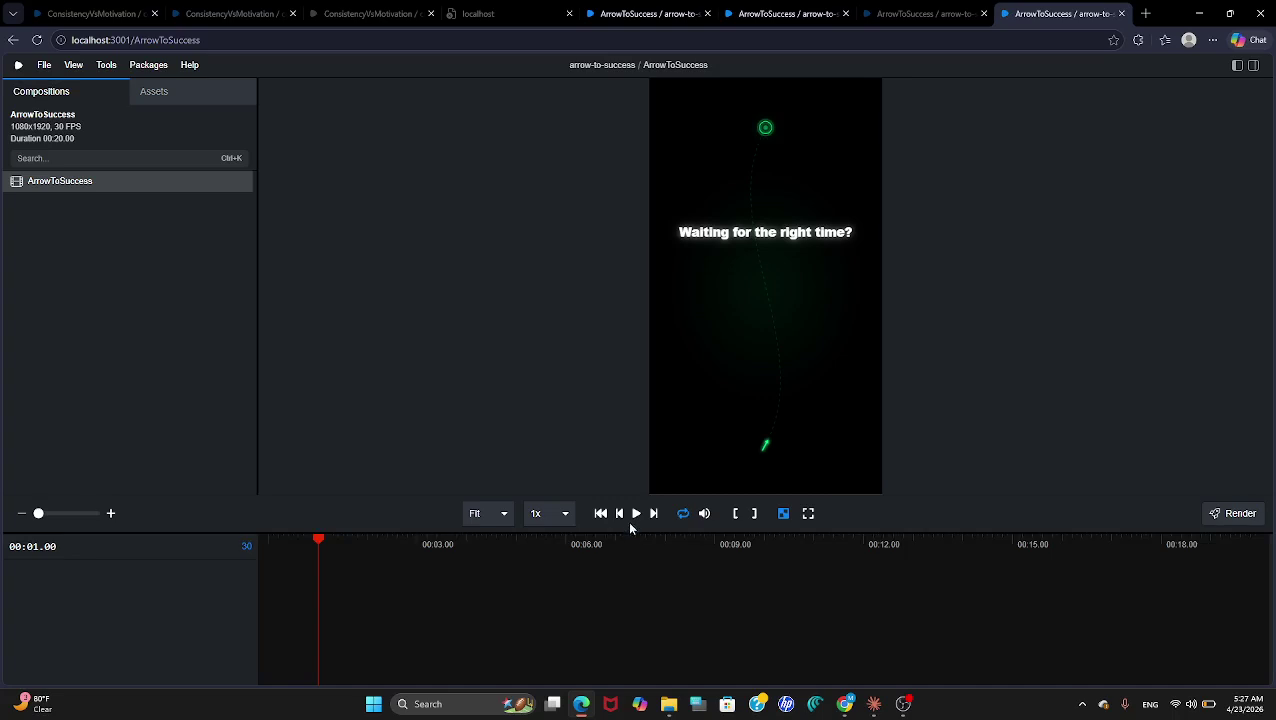
pyautogui.click(637, 513)
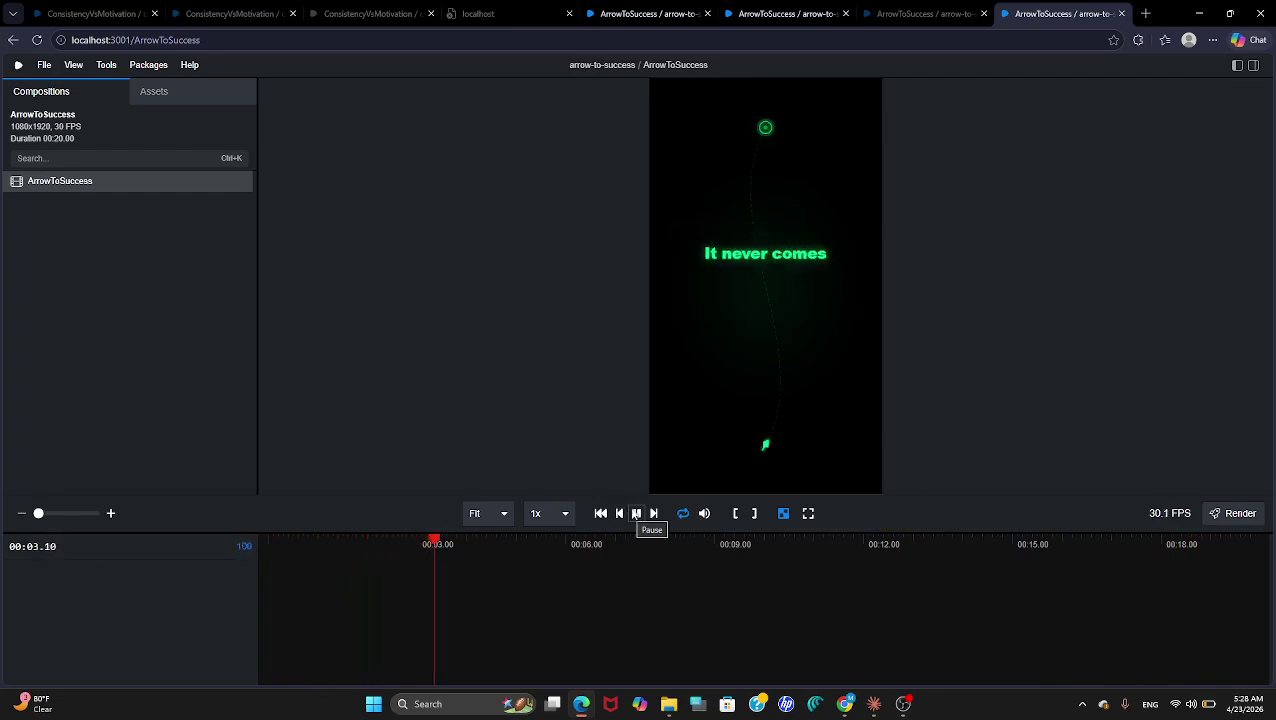
# Step: Check the open ConsistencyVsMotivation pages in Remotion Studio and open the ArrowToSuccess composition on the second one
pyautogui.click(55, 18)
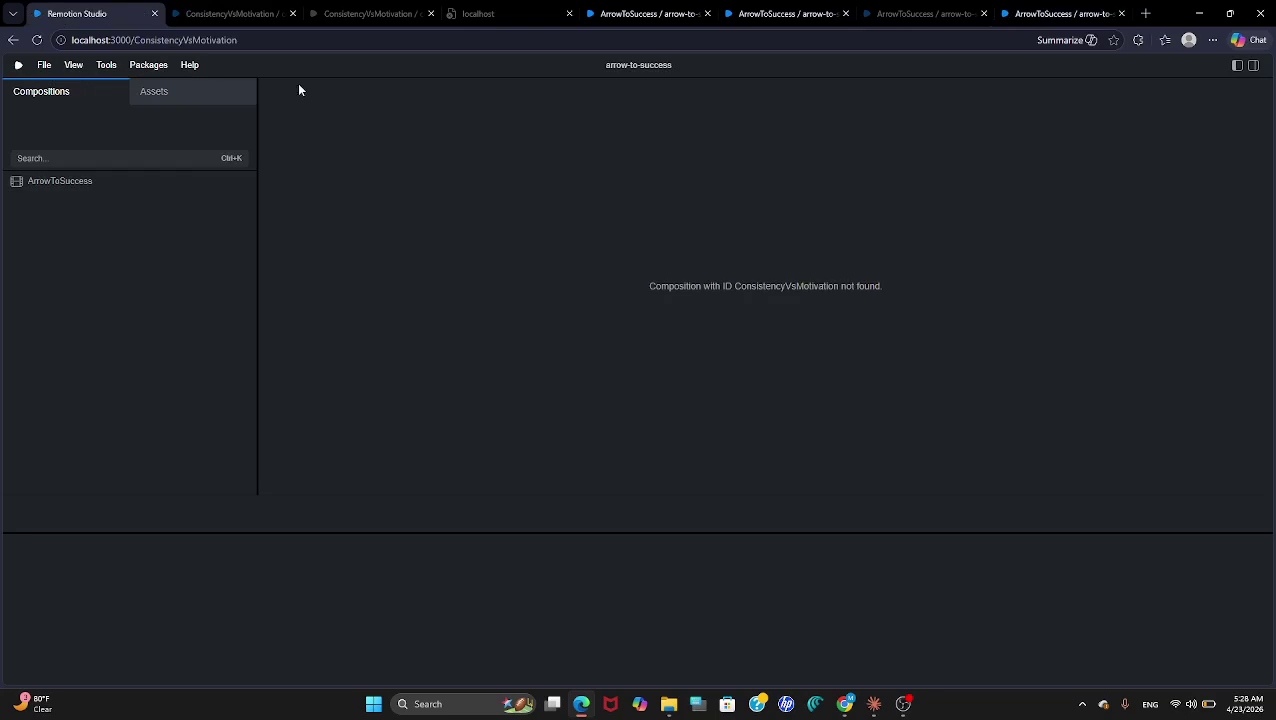
pyautogui.click(223, 16)
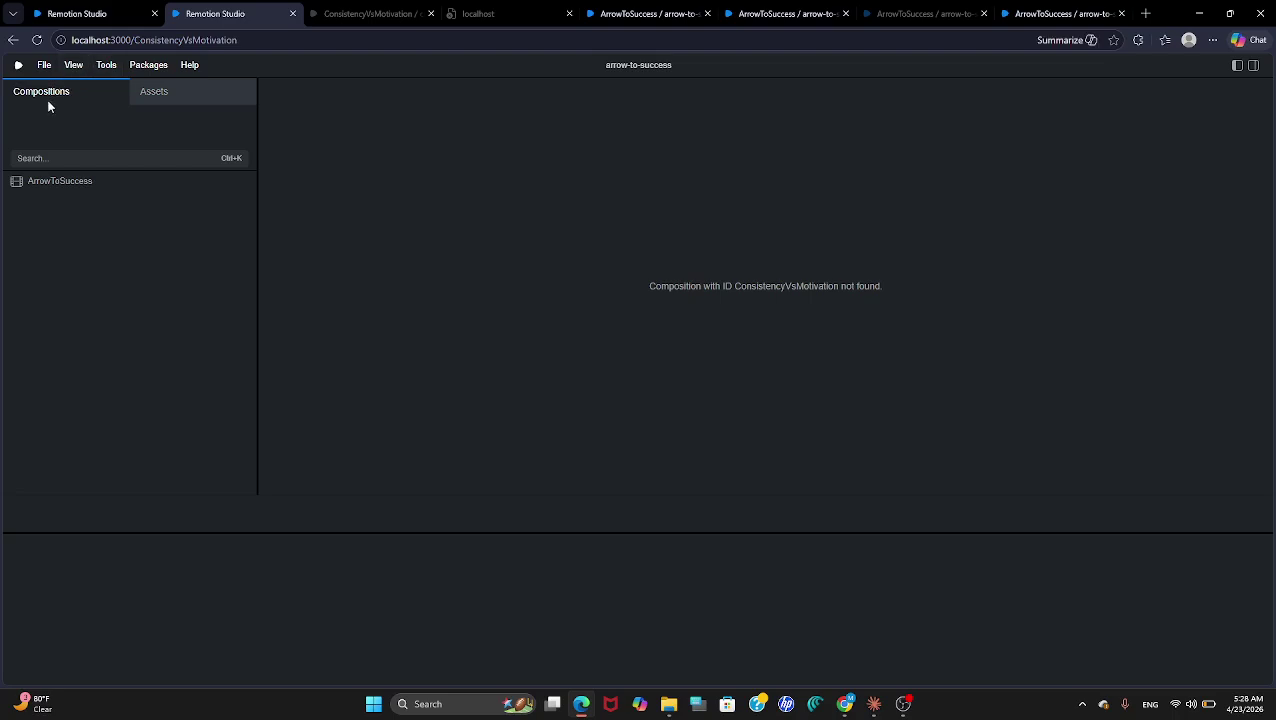
pyautogui.click(78, 181)
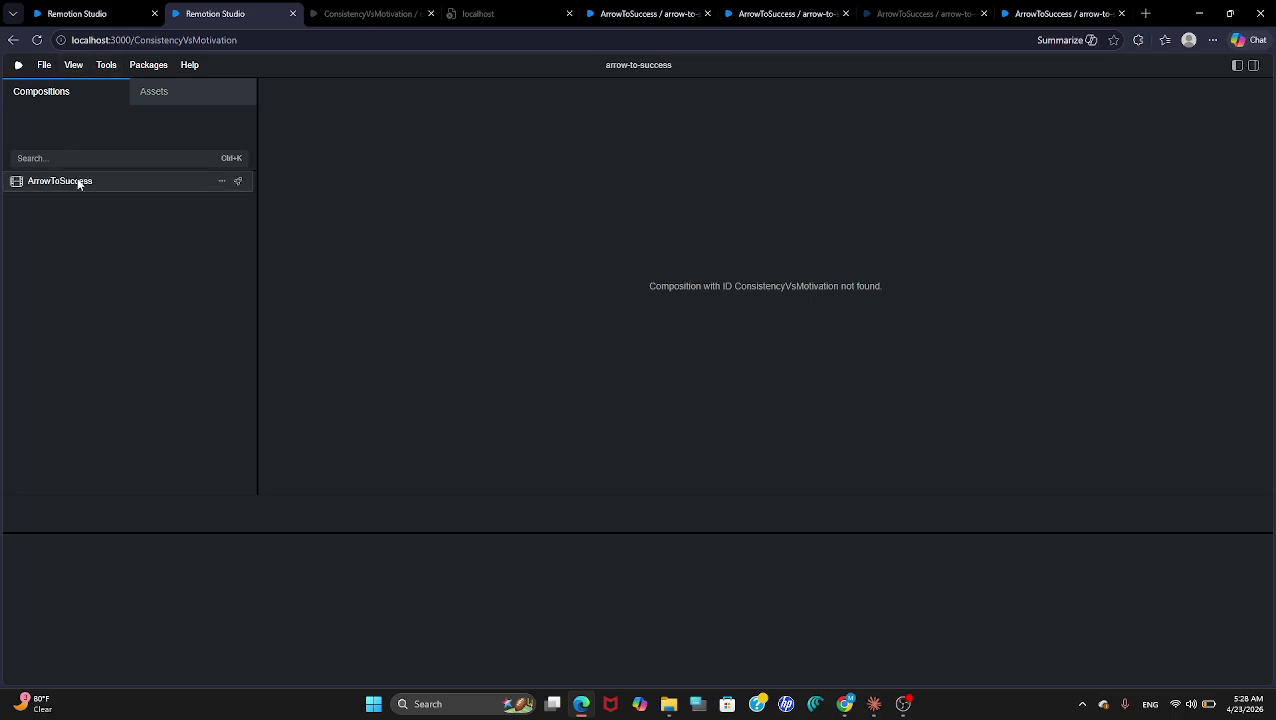
pyautogui.click(349, 13)
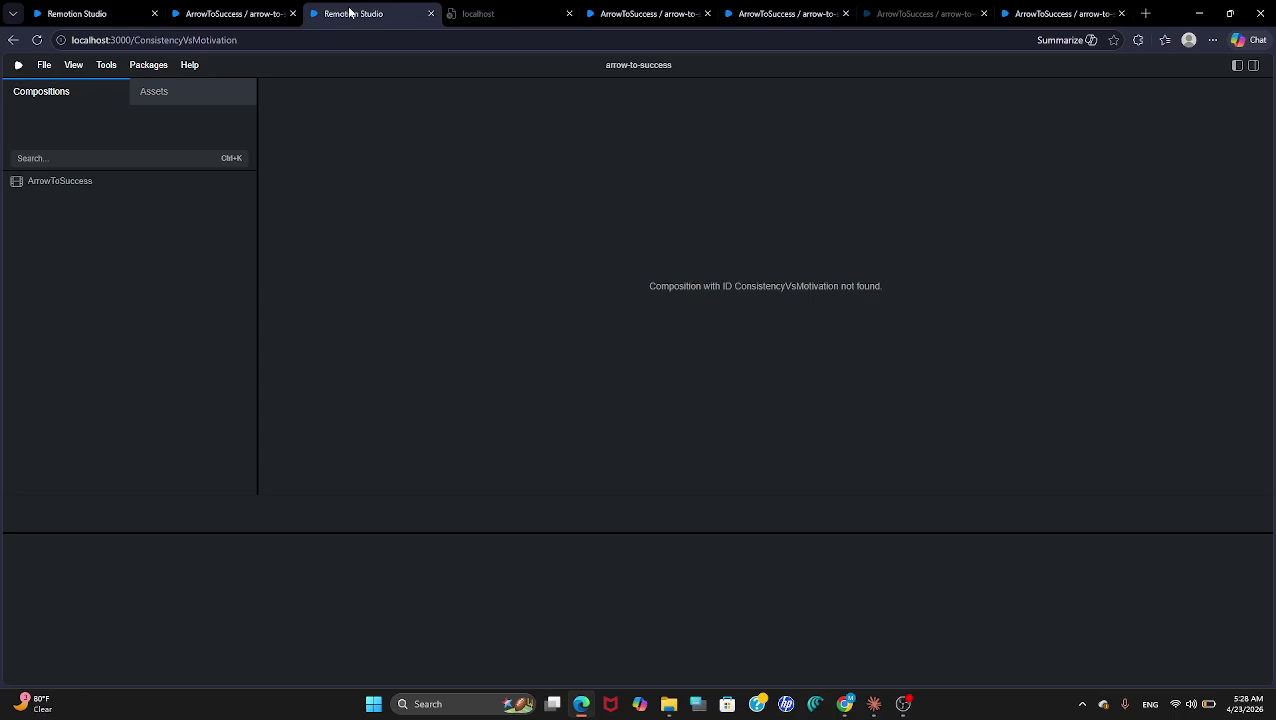
pyautogui.click(246, 18)
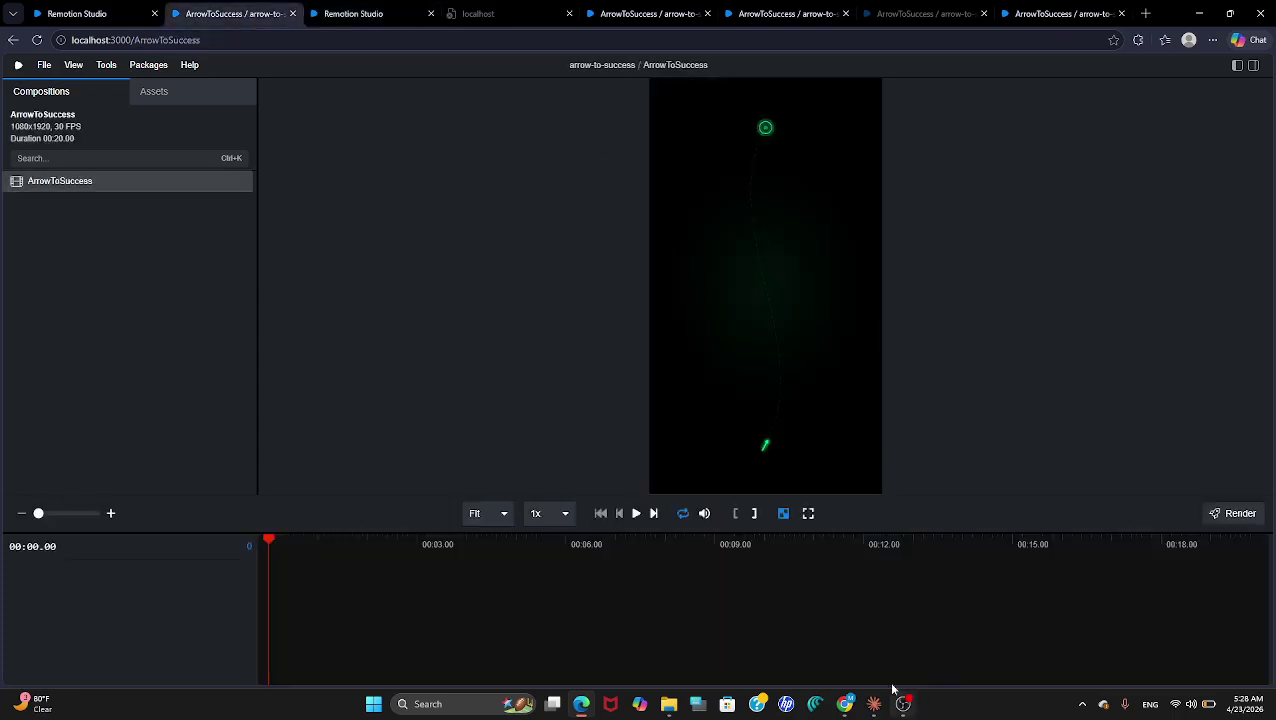
# Step: Return to the fitness project in Chrome and review the generated deck slide by slide, from the title to slide 8
pyautogui.click(845, 705)
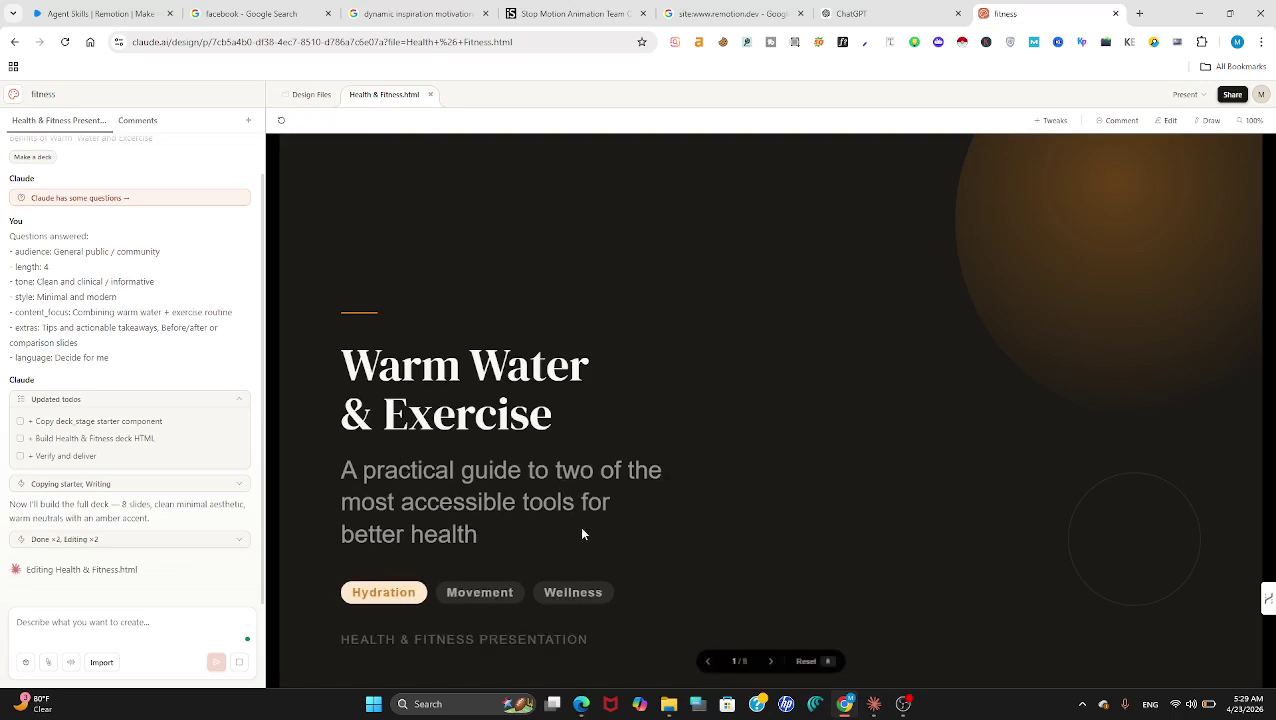
pyautogui.click(772, 667)
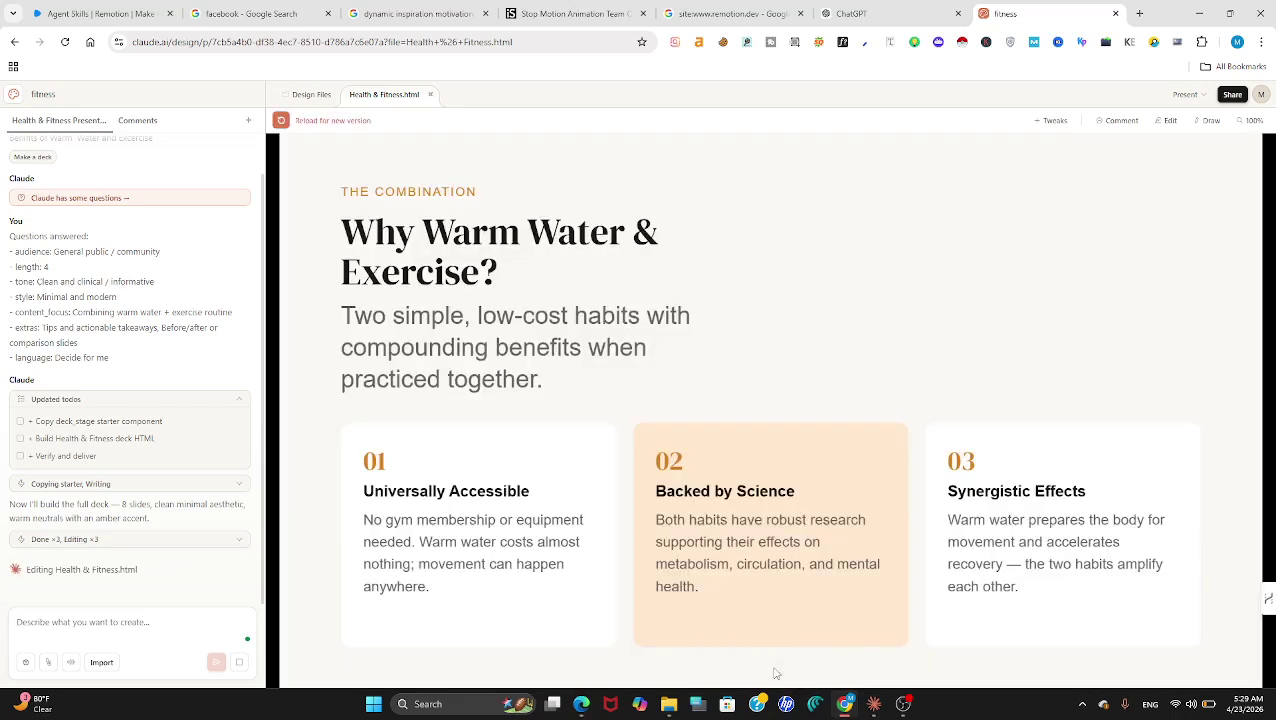
pyautogui.moveTo(756, 688)
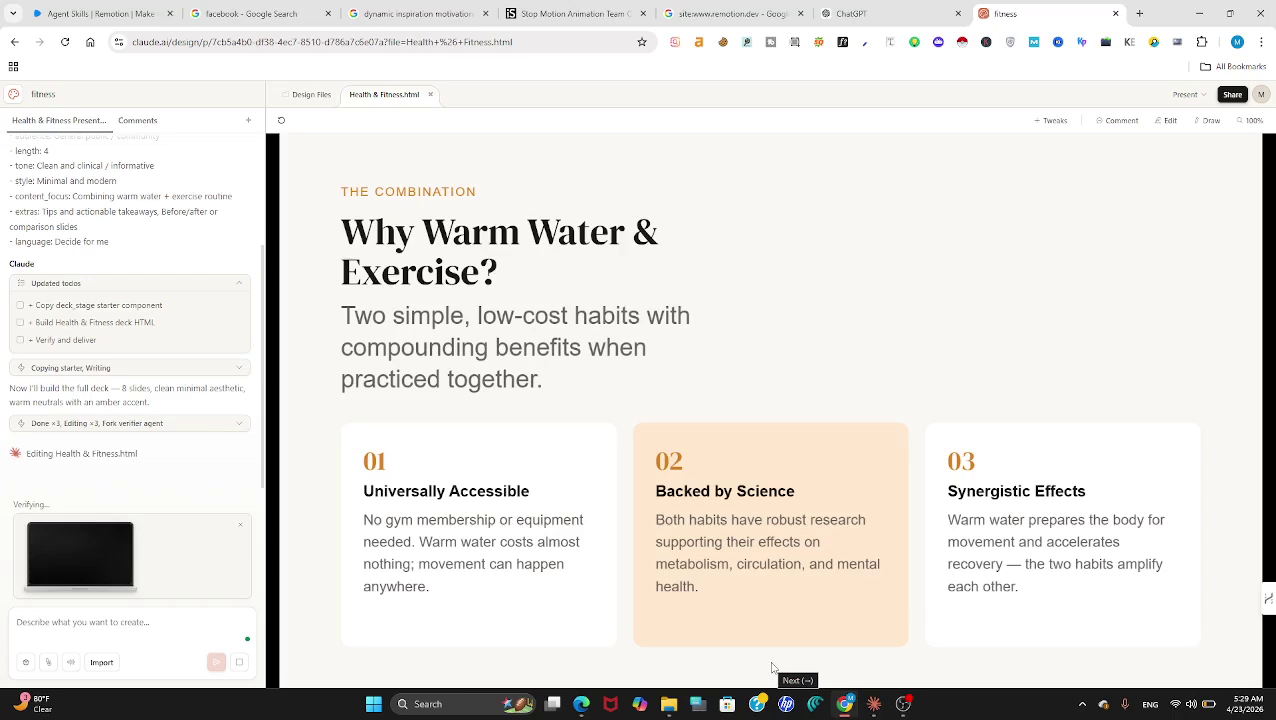
pyautogui.click(772, 664)
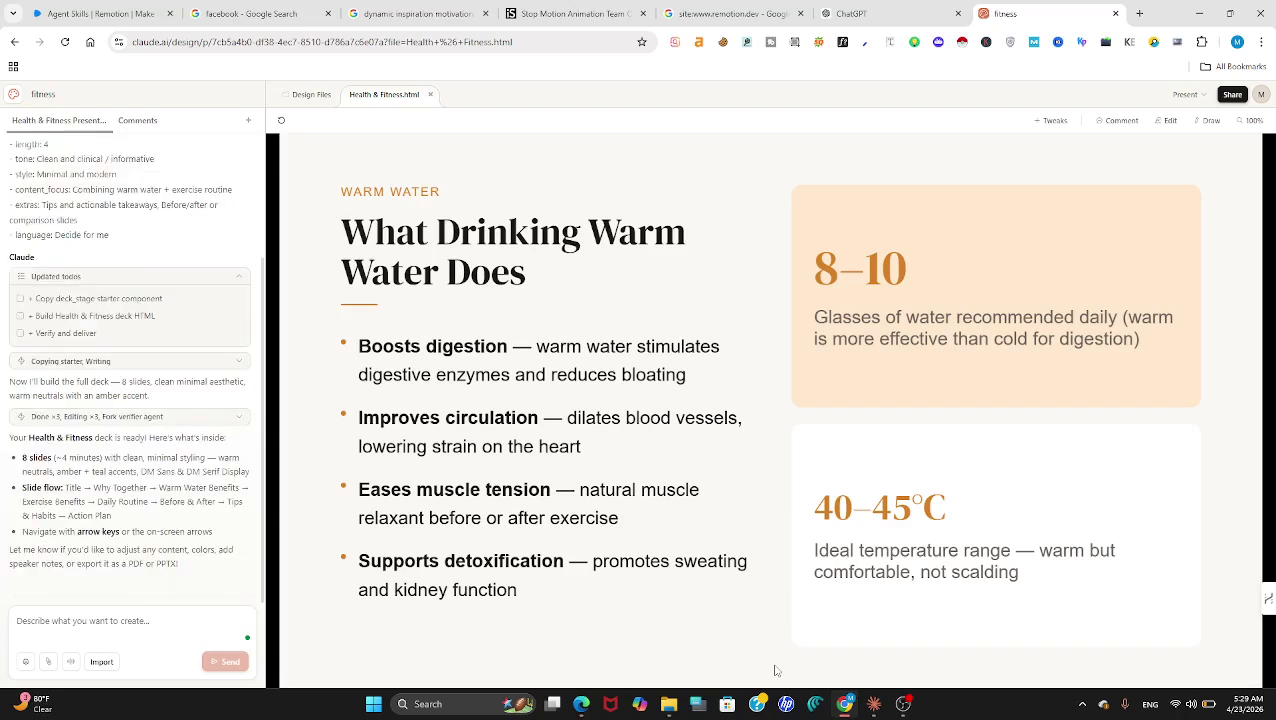
pyautogui.moveTo(738, 650)
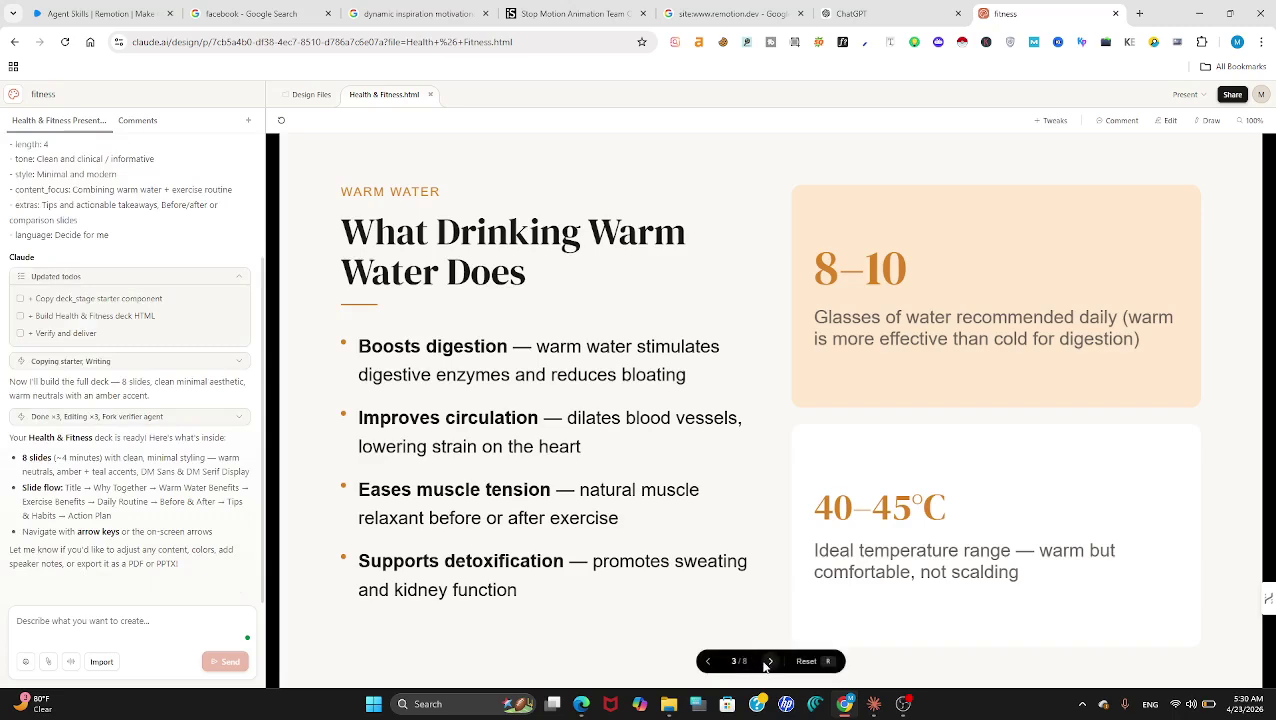
pyautogui.click(769, 661)
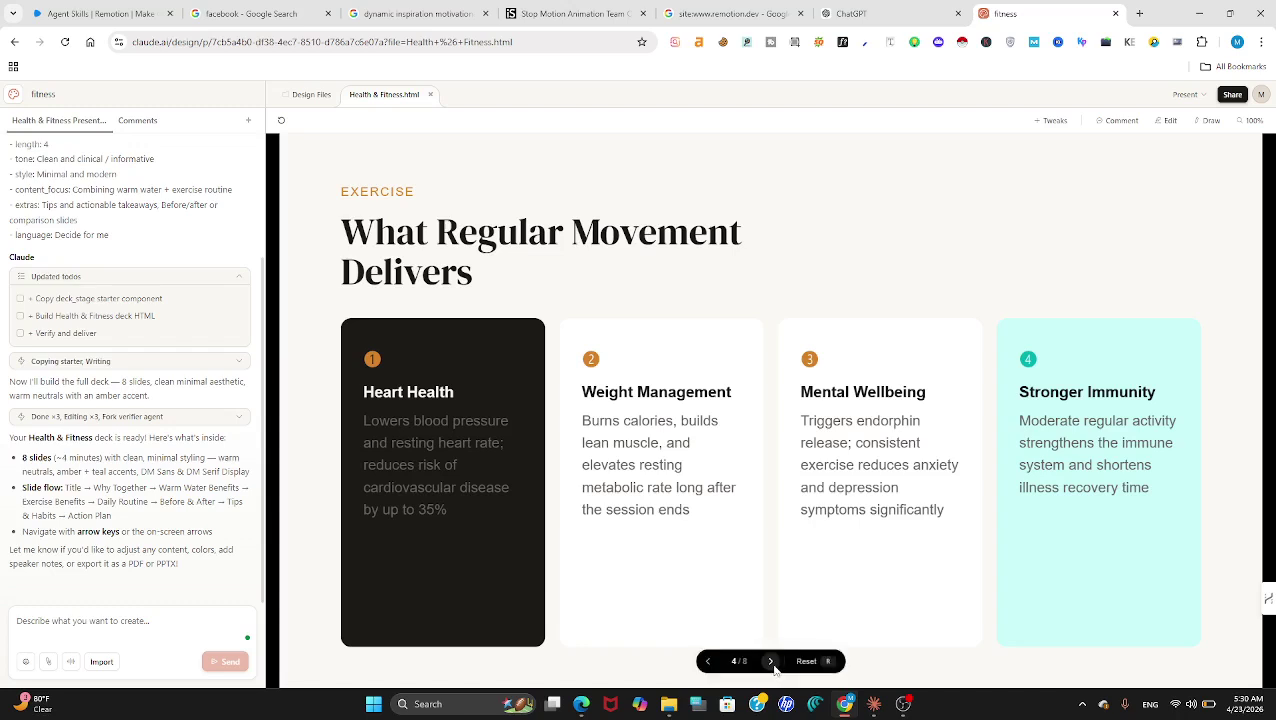
pyautogui.click(771, 662)
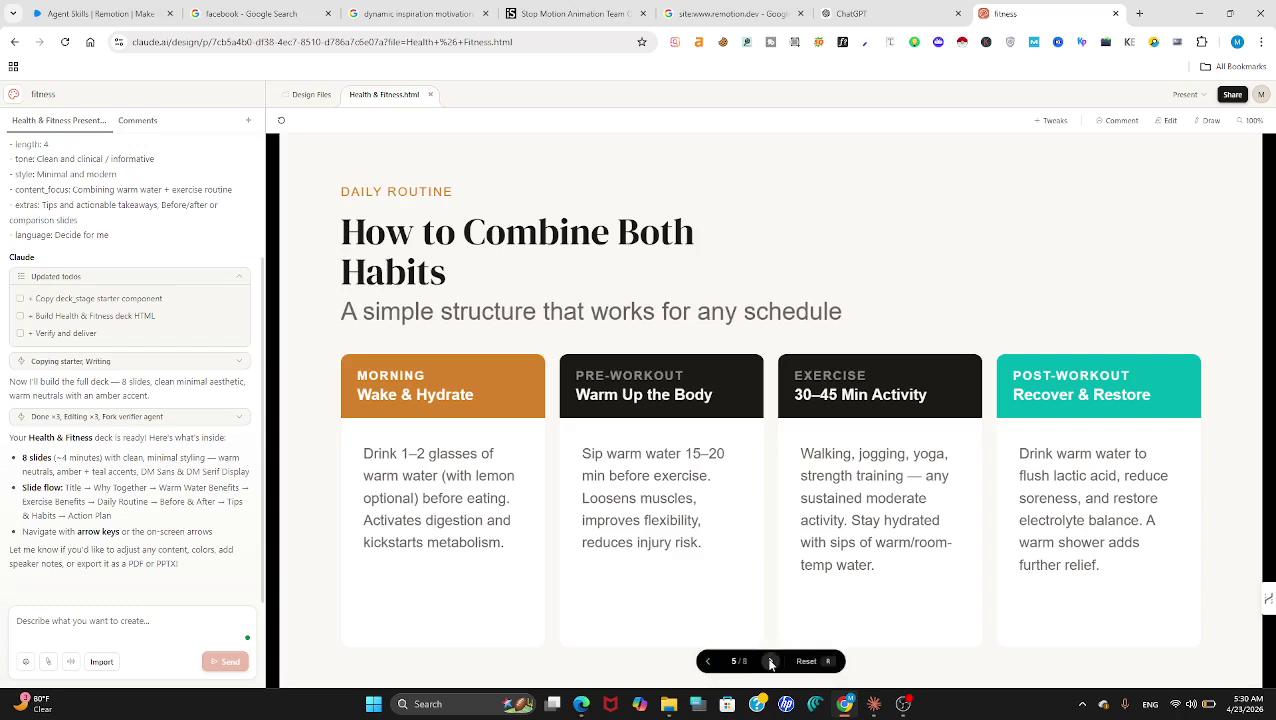
pyautogui.click(771, 662)
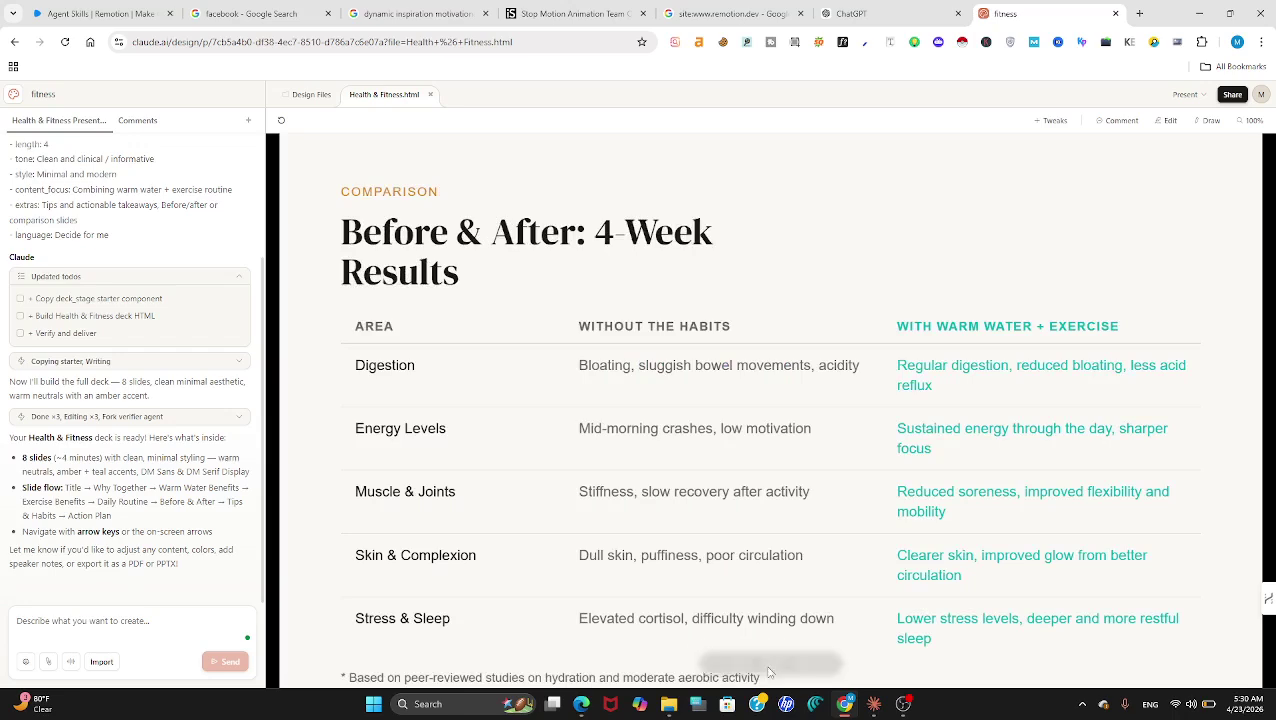
pyautogui.click(771, 662)
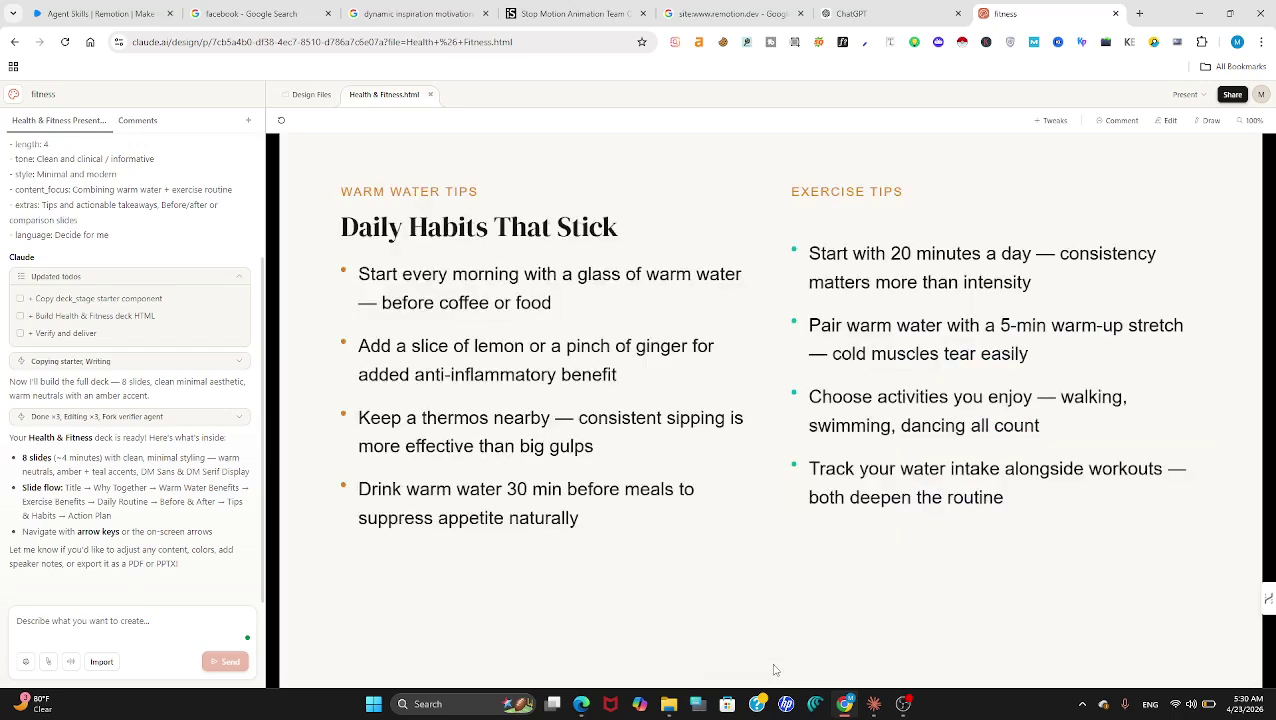
pyautogui.click(771, 662)
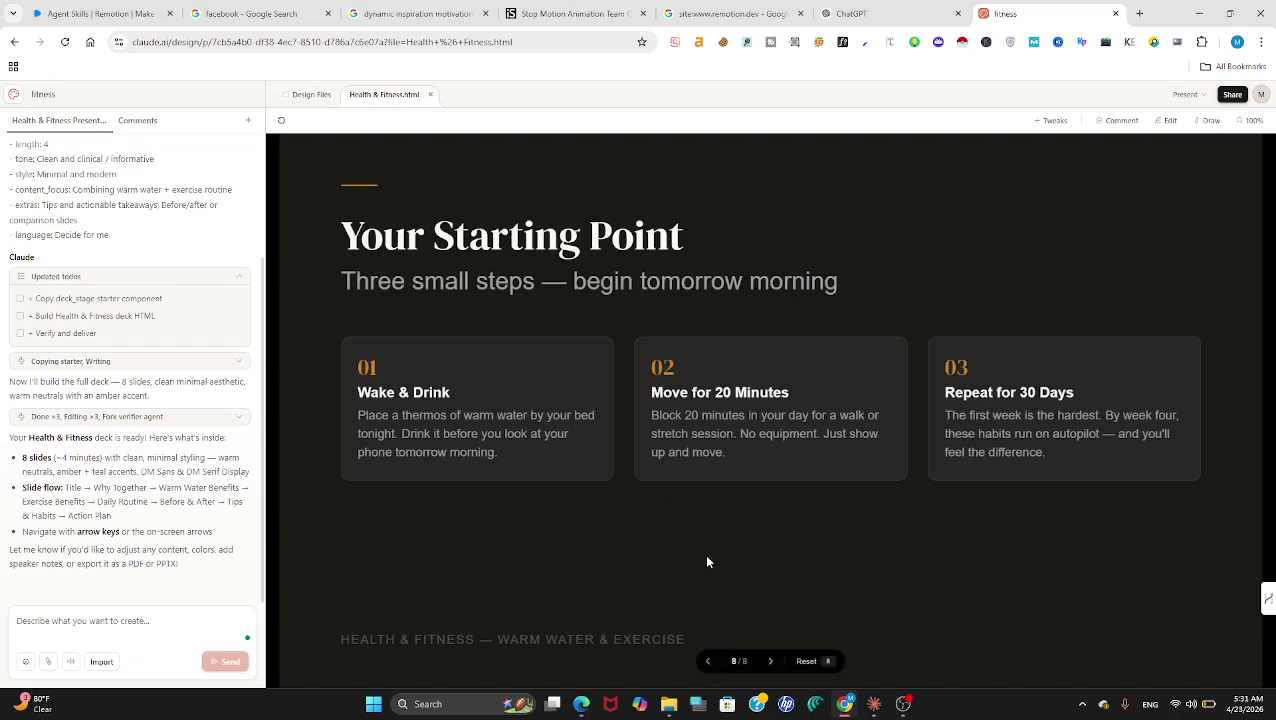
pyautogui.click(898, 712)
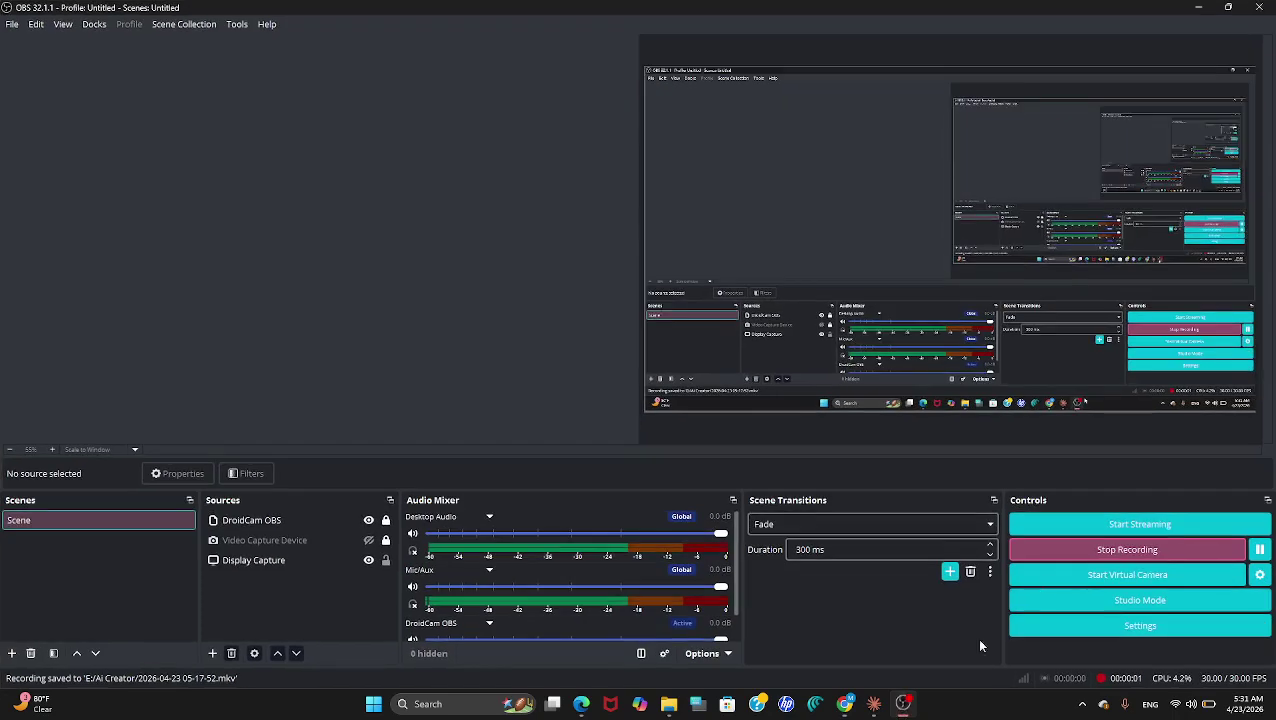